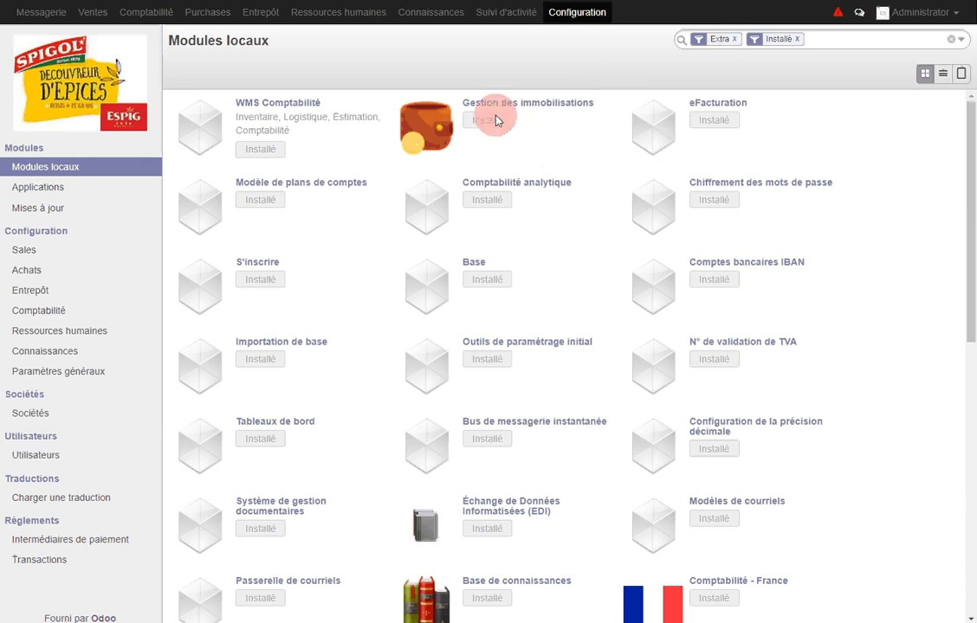
Step: Review the accounting configuration's fixed-asset categories and the list of existing Immobilisations
left_click(161, 21)
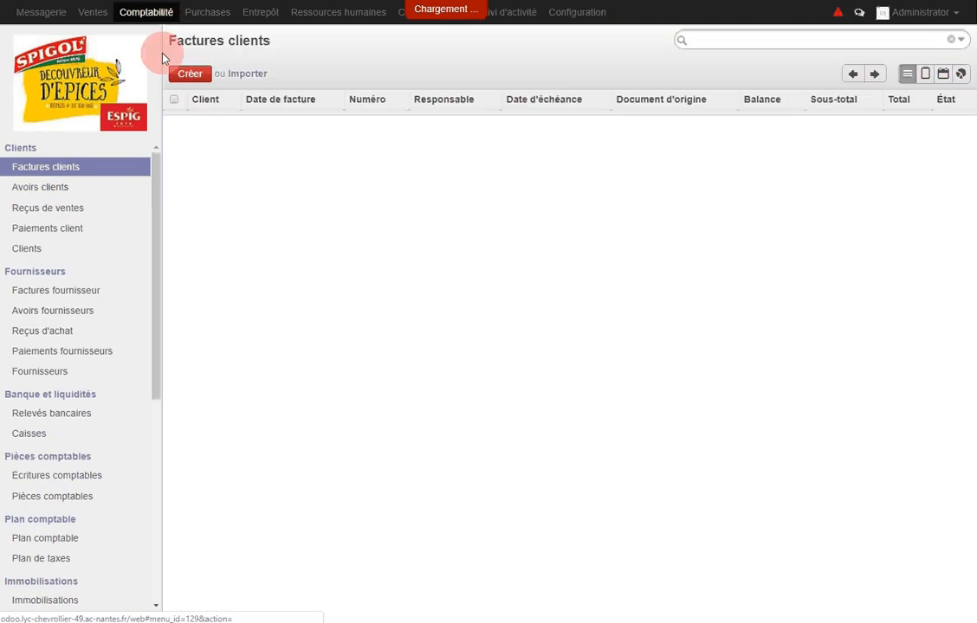
scroll(131, 424, "down", 5)
scroll(131, 424, "down", 2)
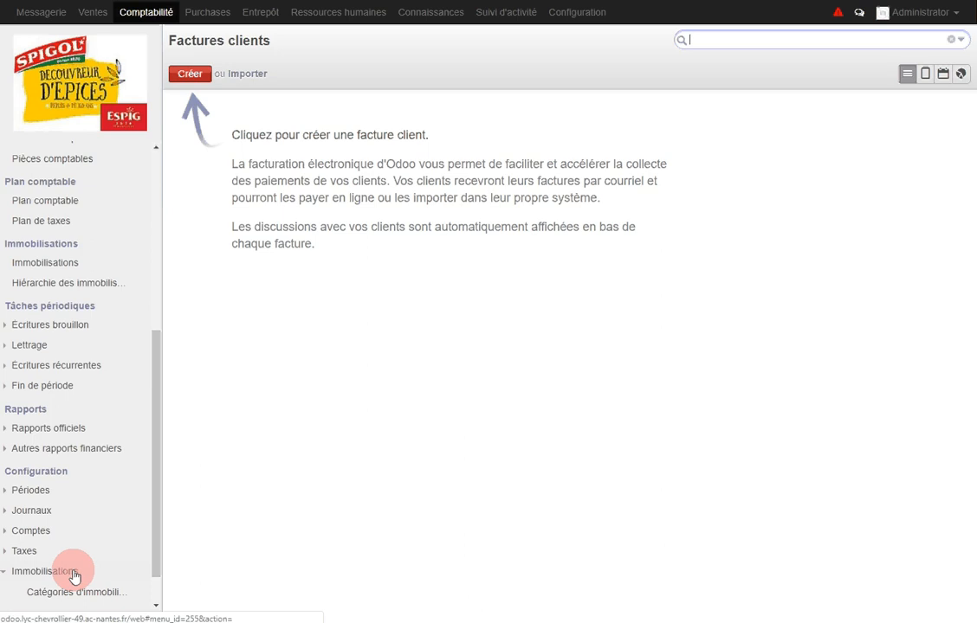
scroll(73, 574, "down", 2)
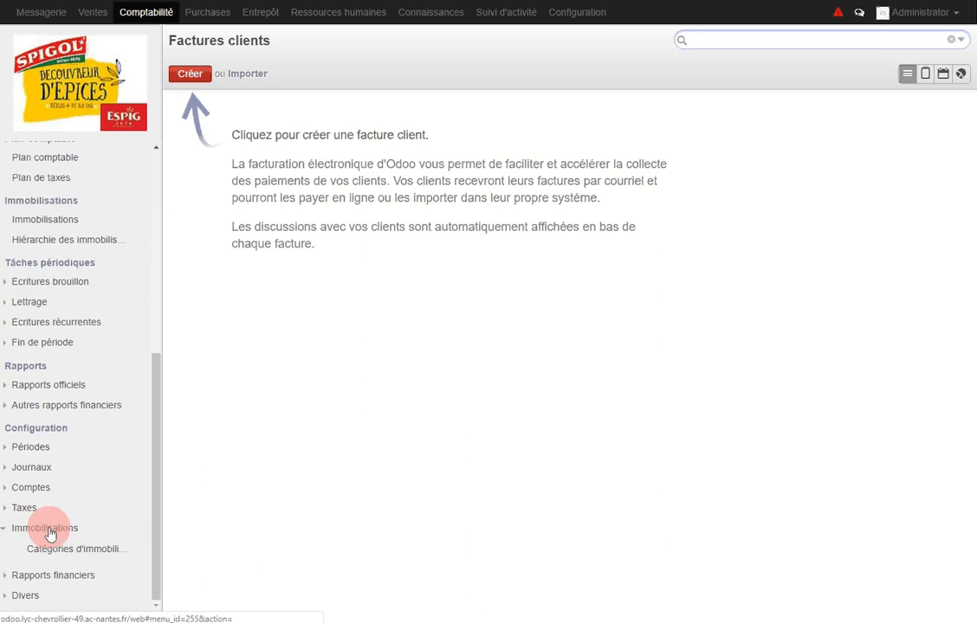
left_click(100, 552)
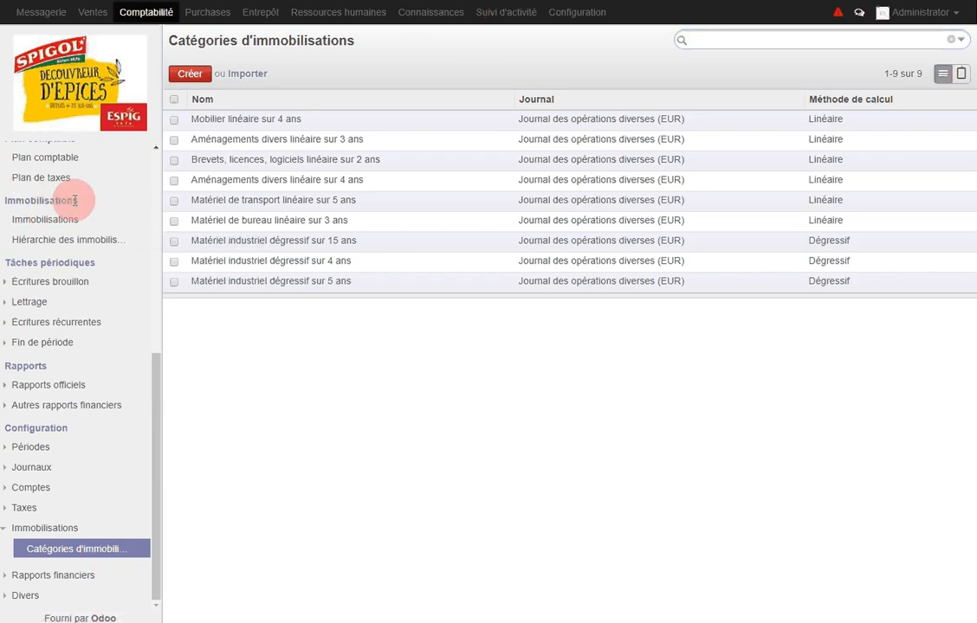
left_click(48, 221)
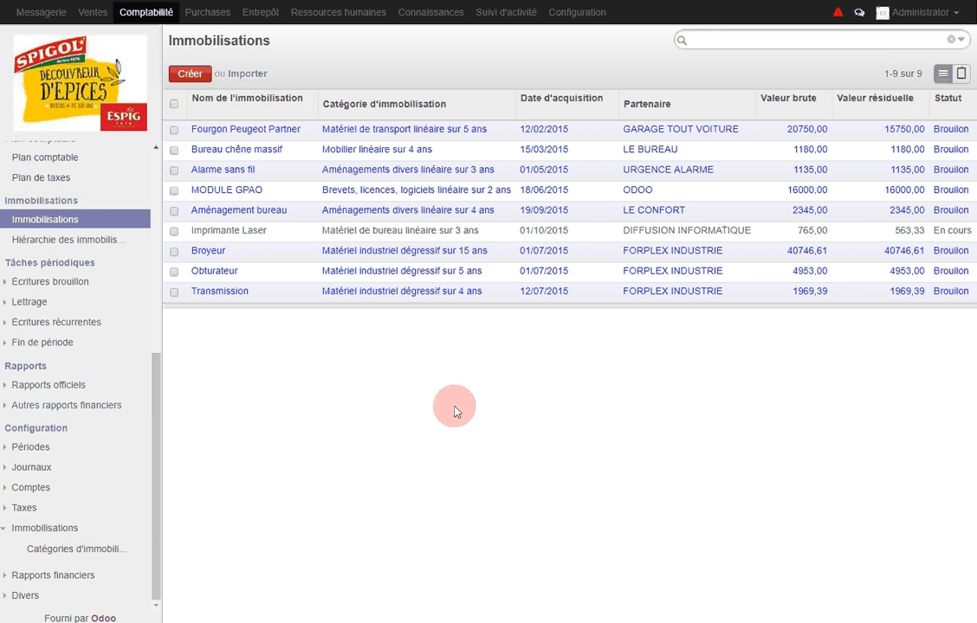
Step: Create a new purchase article named Ensacheuse
left_click(99, 17)
left_click(201, 15)
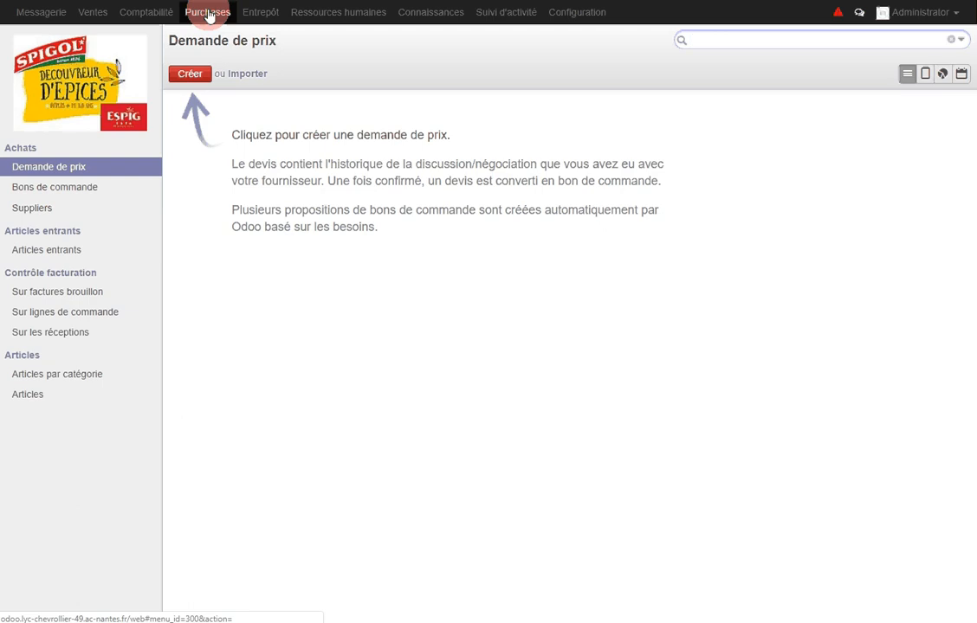
left_click(30, 398)
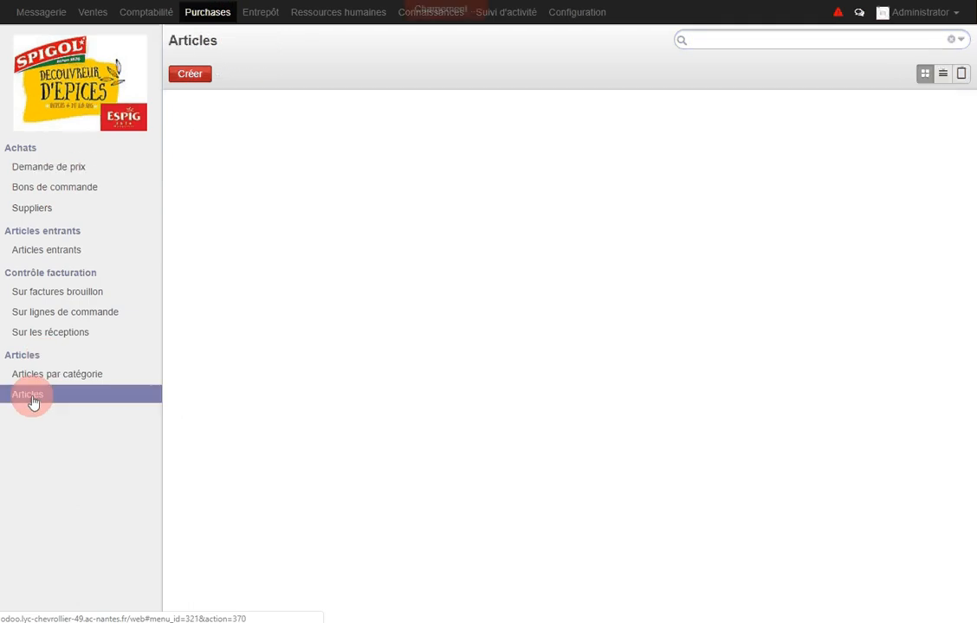
left_click(187, 73)
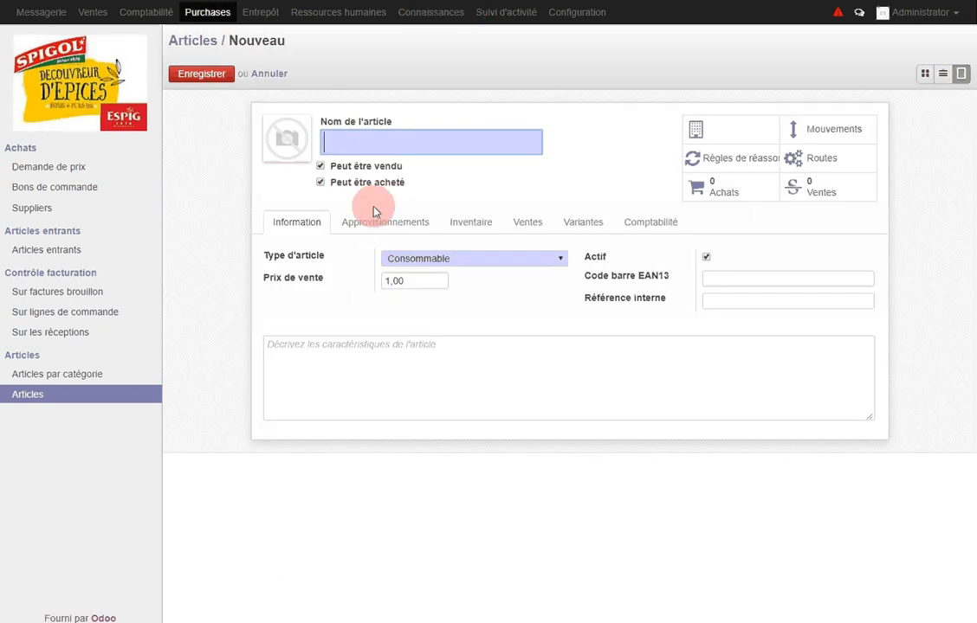
type("Ensacheuse")
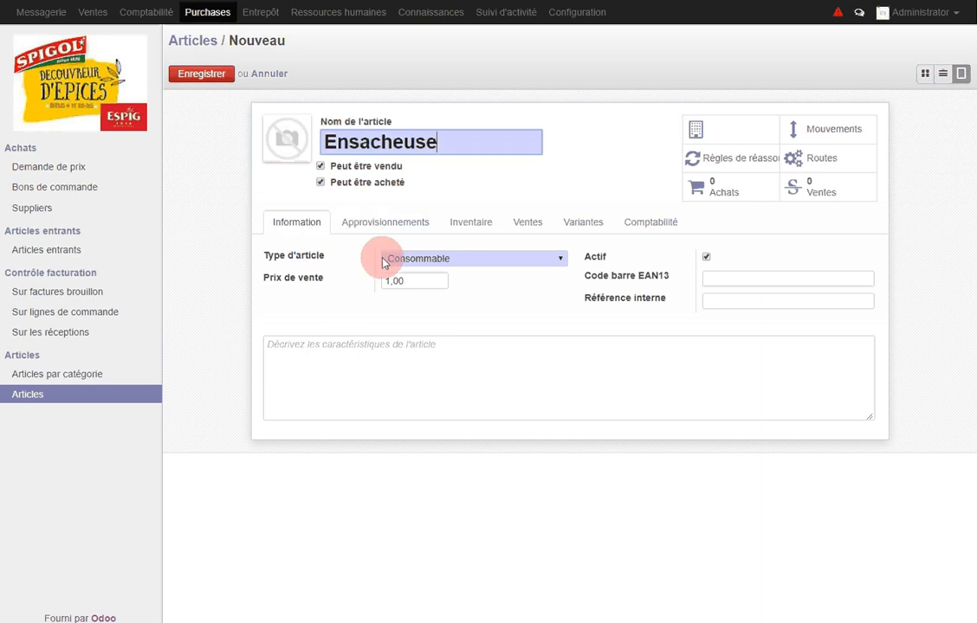
Step: Set the Ensacheuse article's type to Article stockable and its sale price to 0
left_click(445, 261)
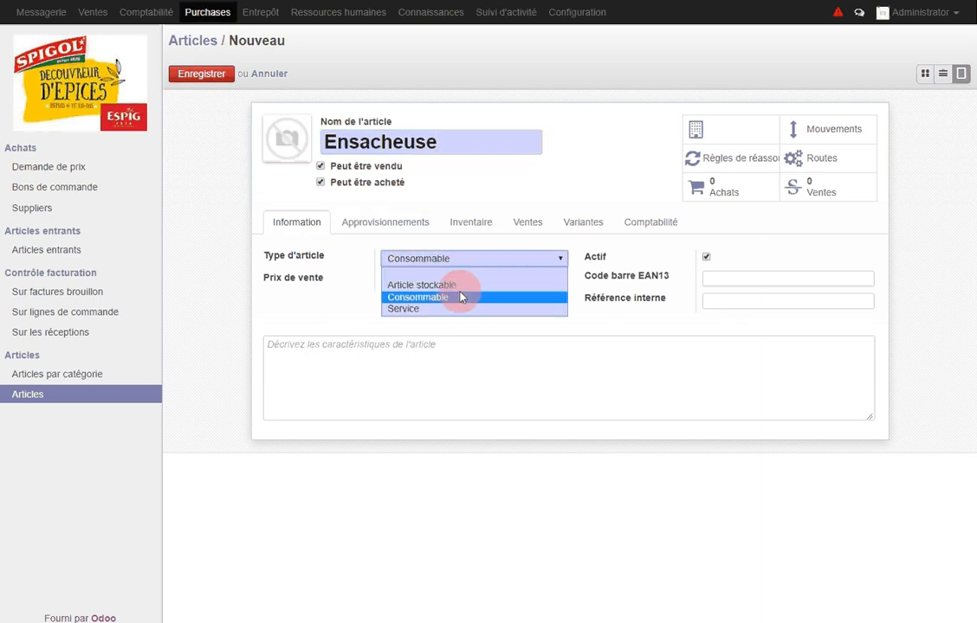
left_click(459, 287)
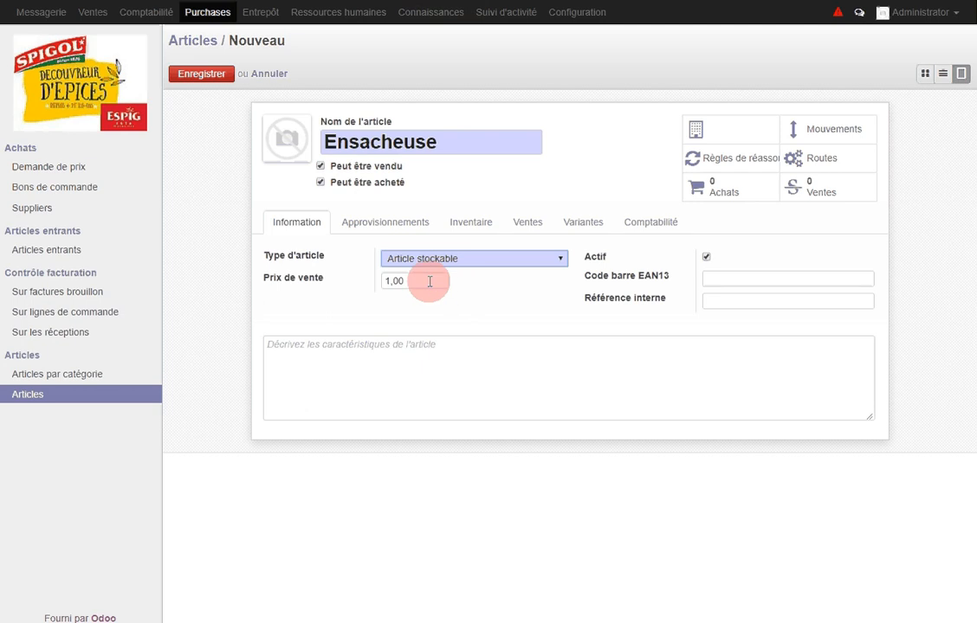
left_click(429, 282)
type("0")
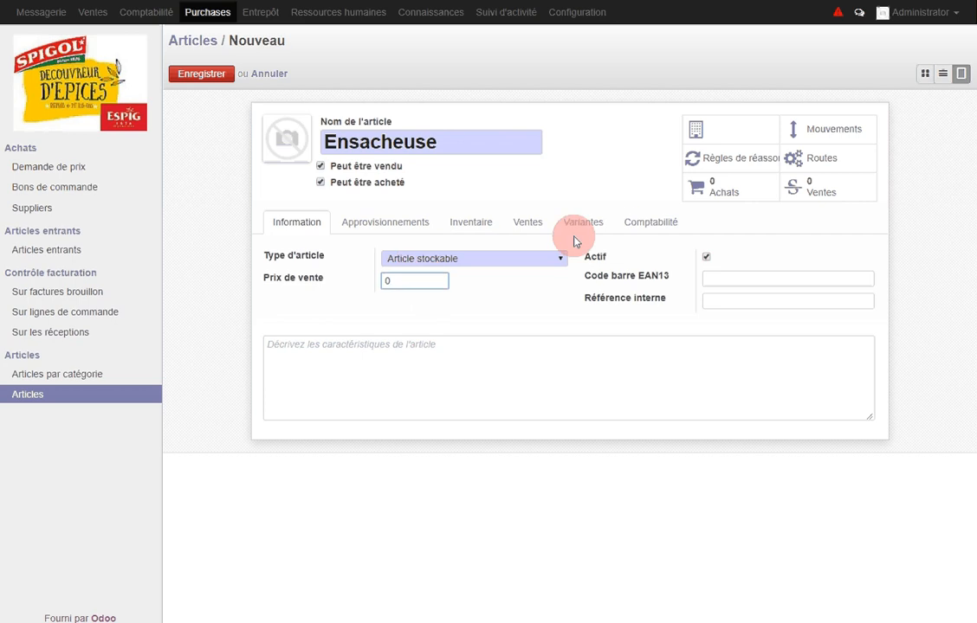
Step: Assign the article the internal category Tous / Immobilisation and the revenue account 775200 Immobilisations corporelles
left_click(655, 228)
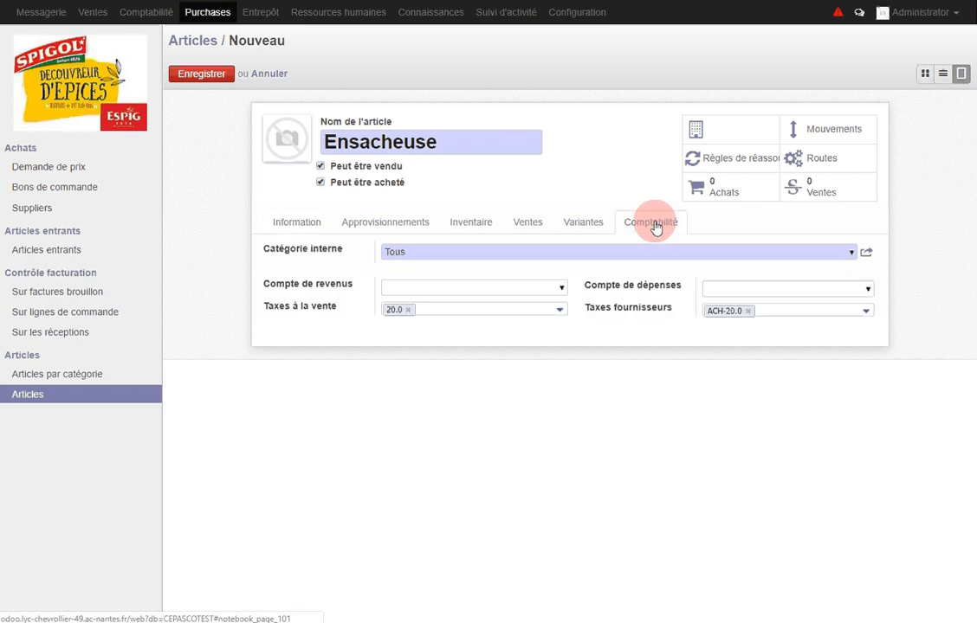
left_click(854, 253)
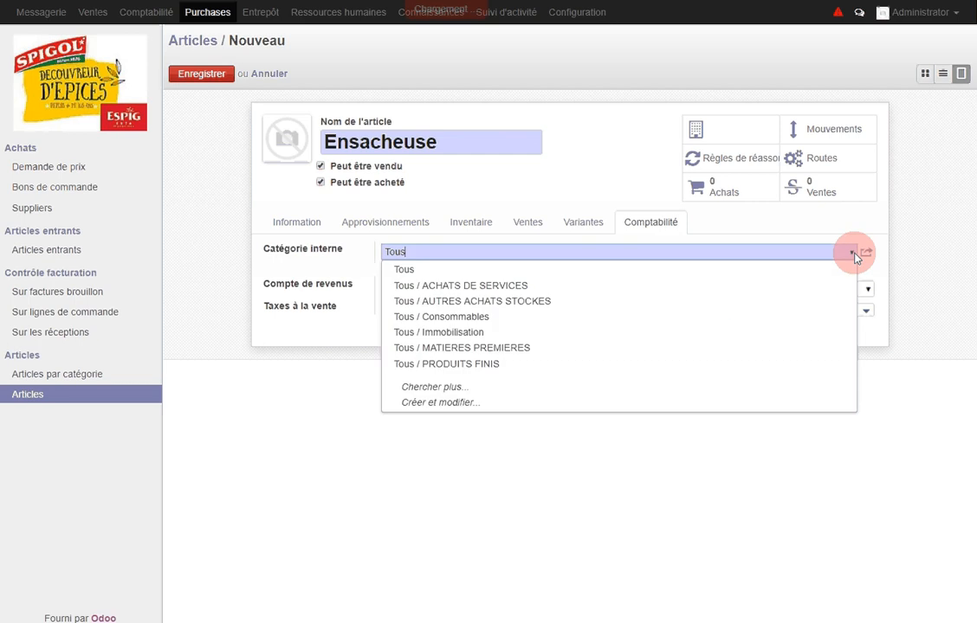
left_click(484, 338)
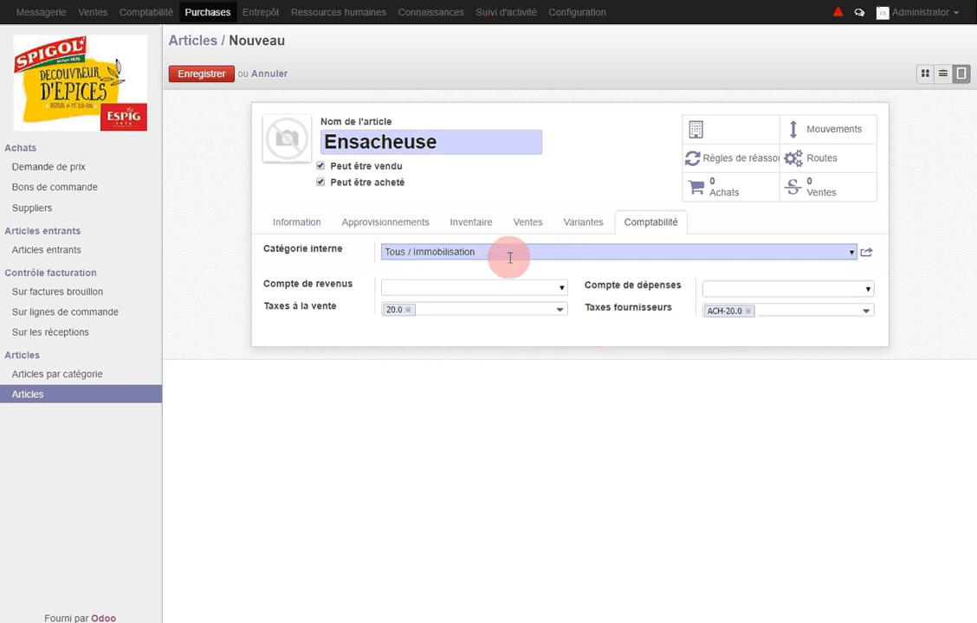
left_click(443, 288)
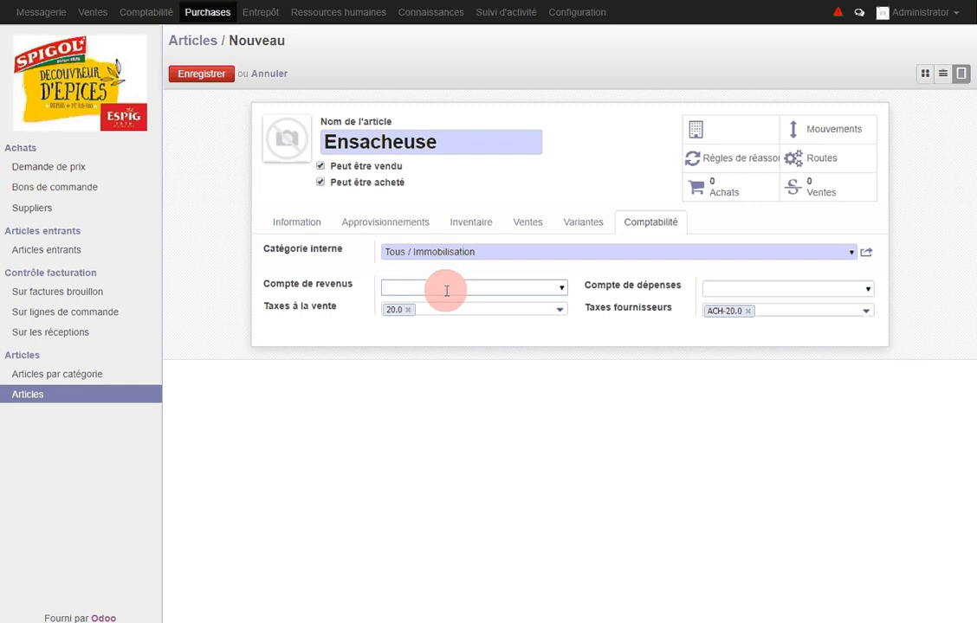
type("7752")
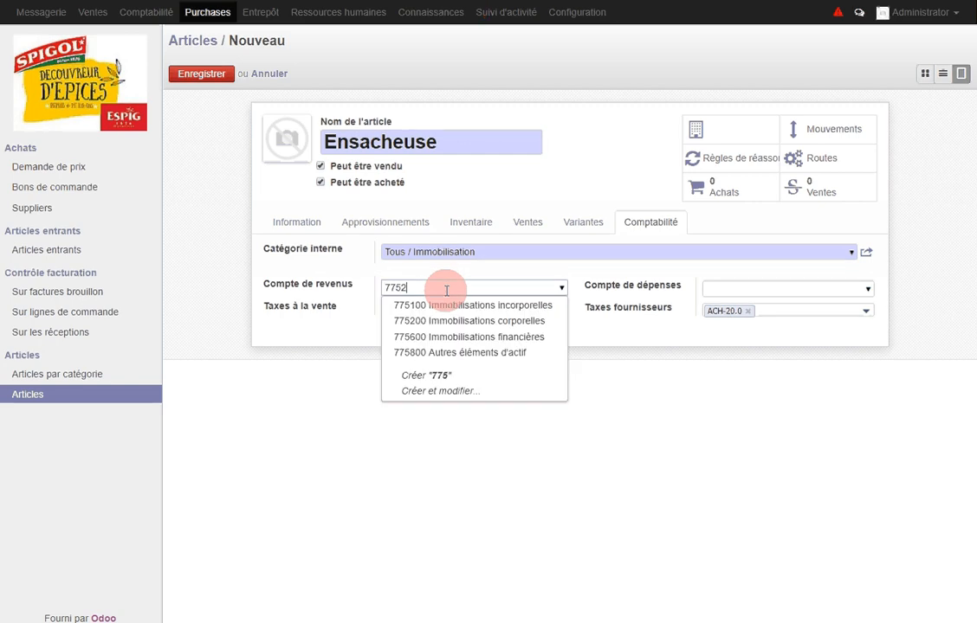
type("00")
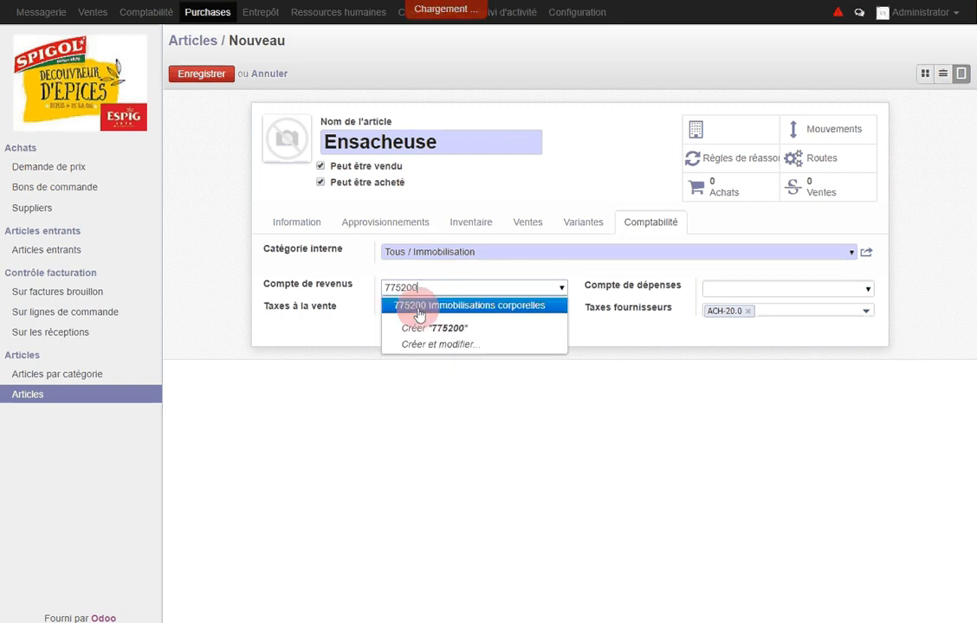
left_click(420, 310)
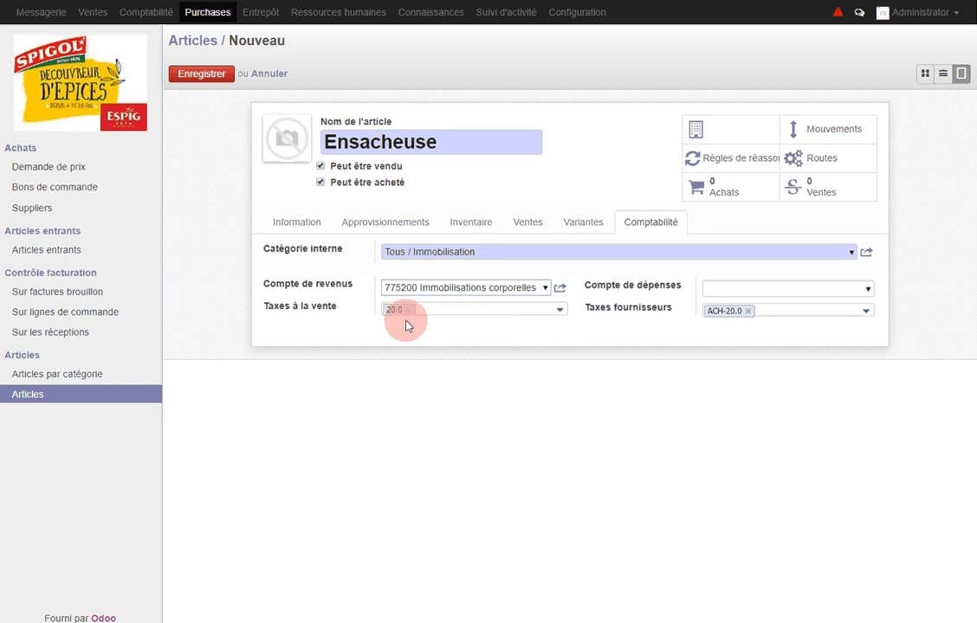
left_click(456, 290)
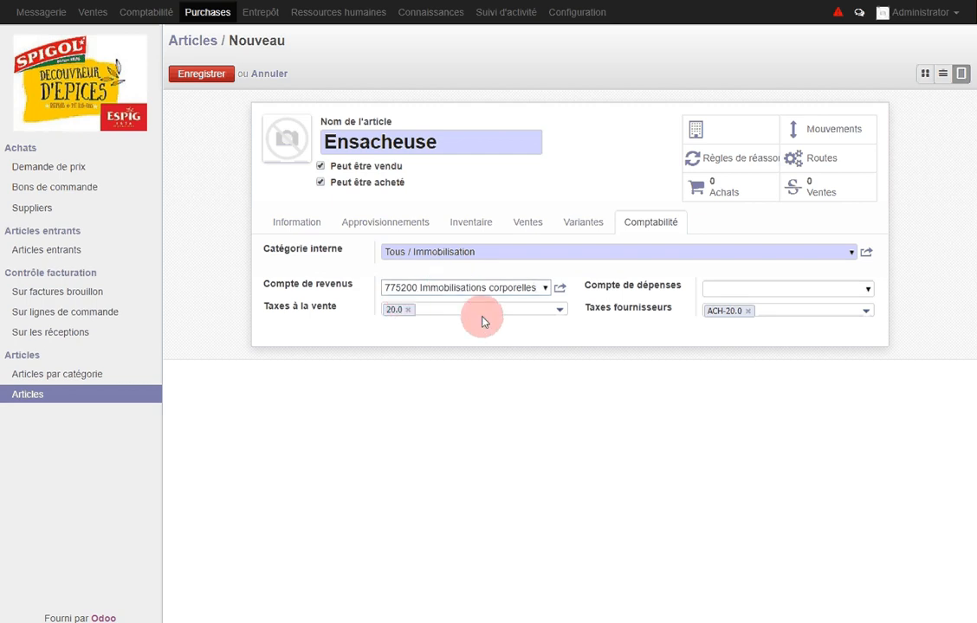
Step: Set the article's expense account to 215400 Matériel industriel
left_click(733, 294)
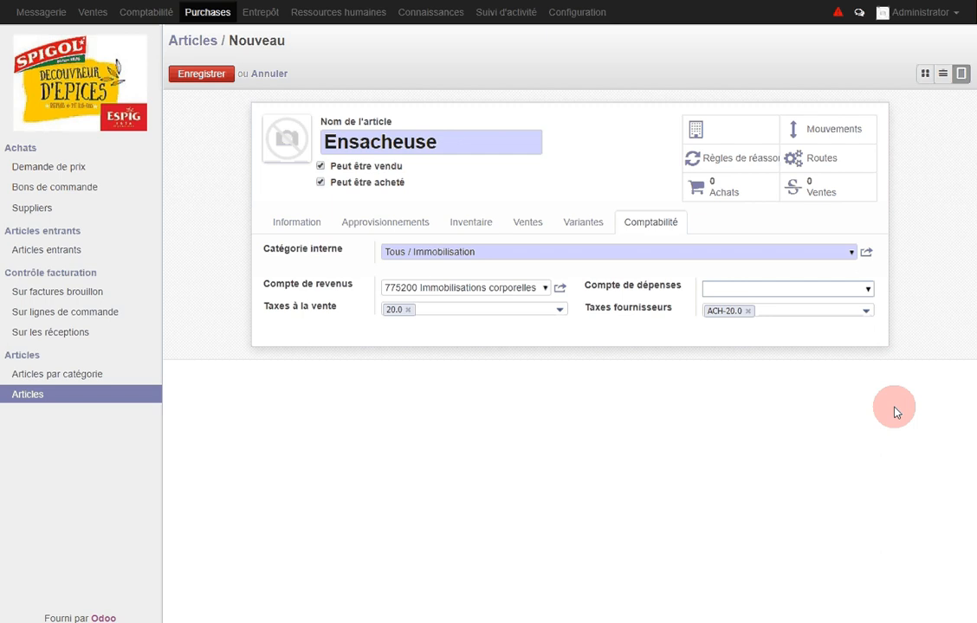
type("2154")
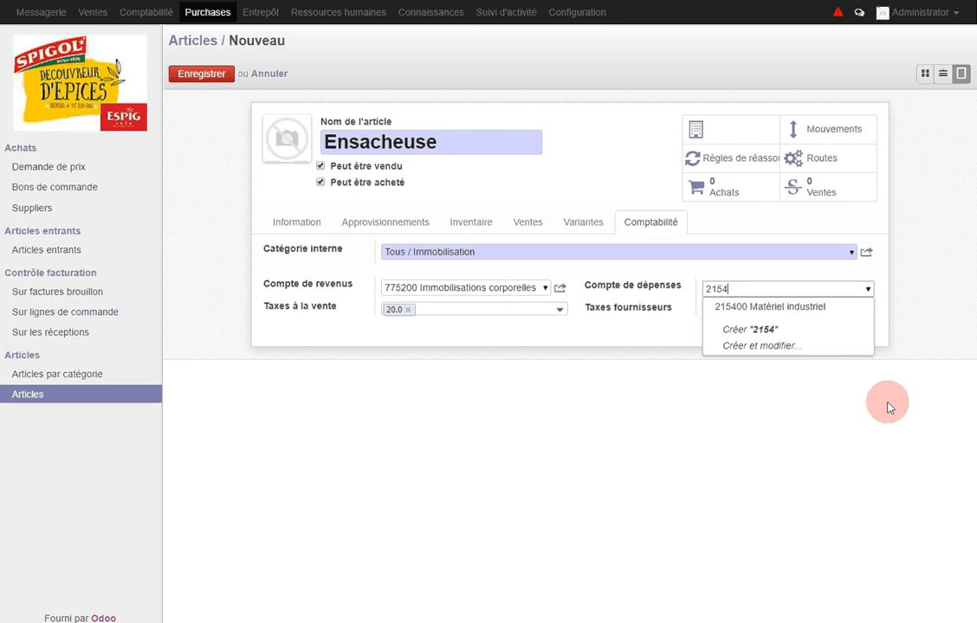
left_click(762, 306)
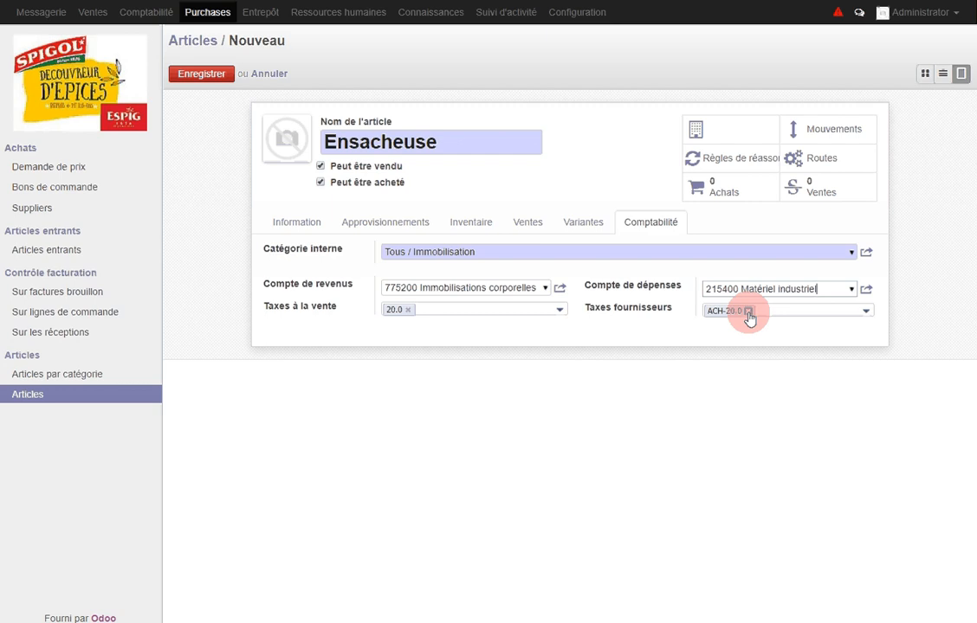
Step: Replace the article's supplier tax with TVA déd./immobilisation (achat) 20,0% (IMMO-20.0) and save the article
left_click(748, 313)
left_click(869, 316)
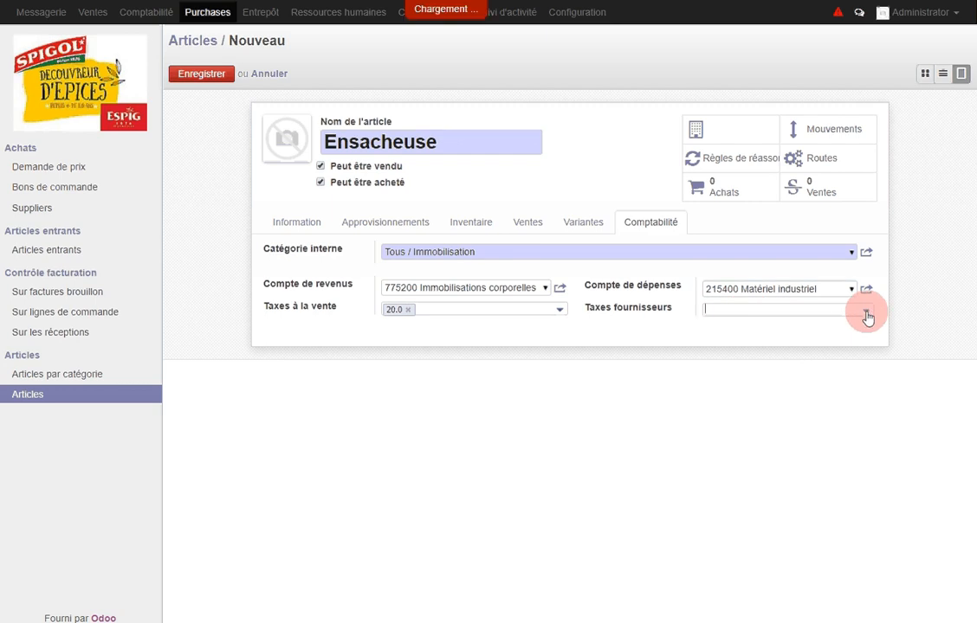
scroll(864, 359, "down", 2)
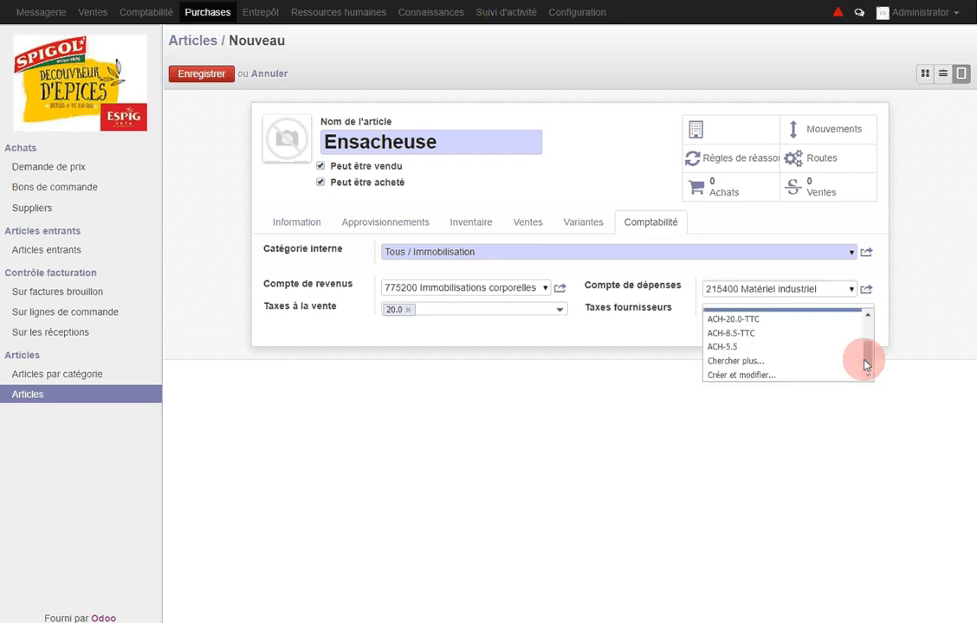
left_click(788, 357)
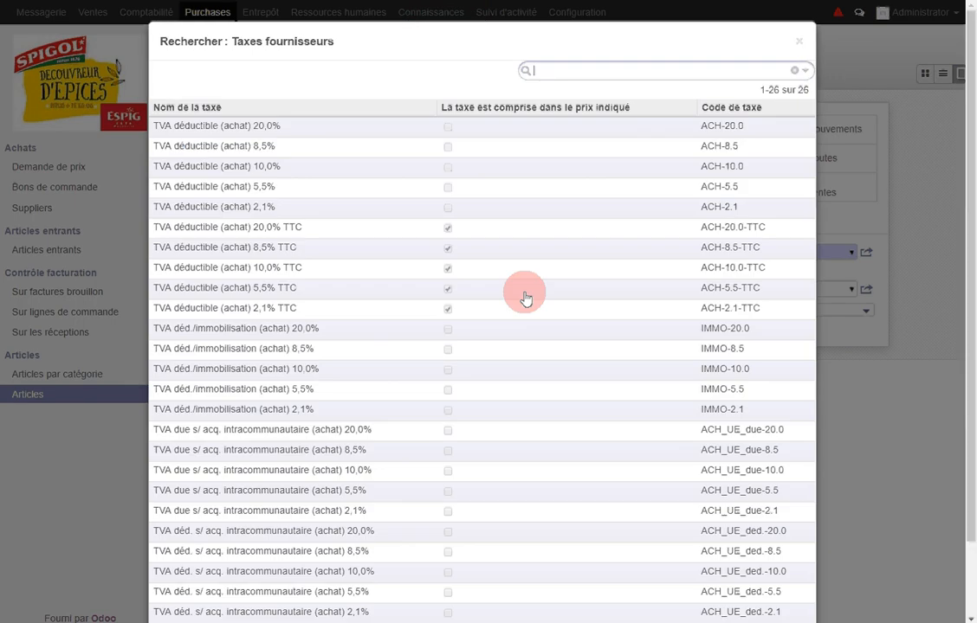
left_click(206, 329)
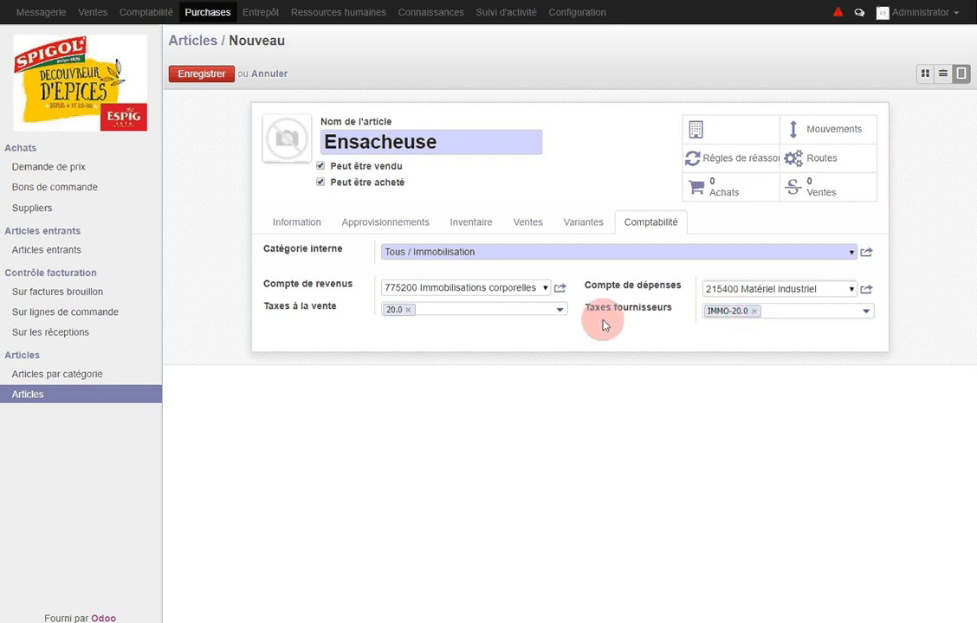
left_click(220, 82)
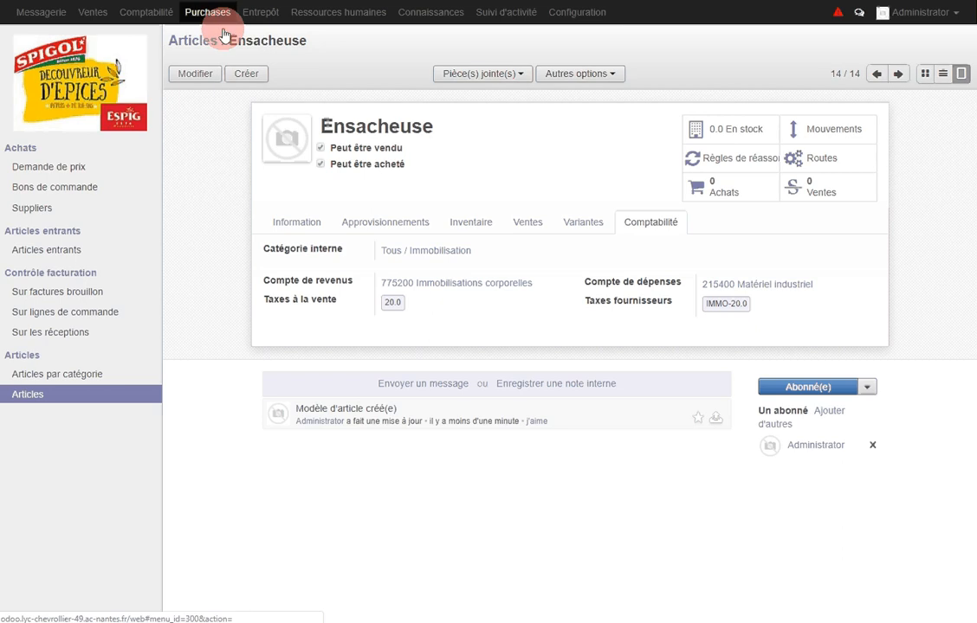
Step: Create a new supplier flagged as a company and named EXEMPLE
left_click(44, 213)
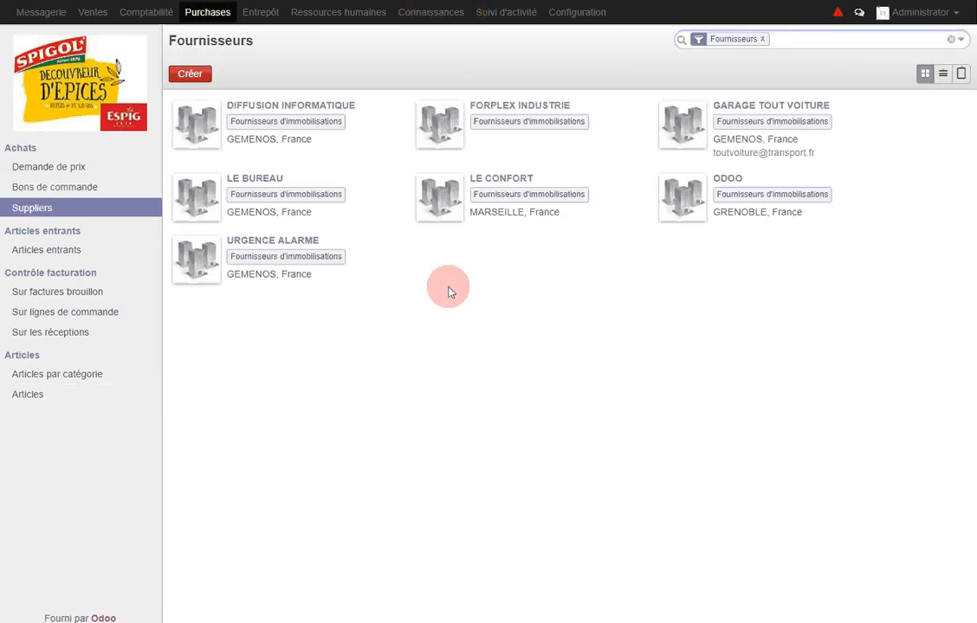
left_click(188, 75)
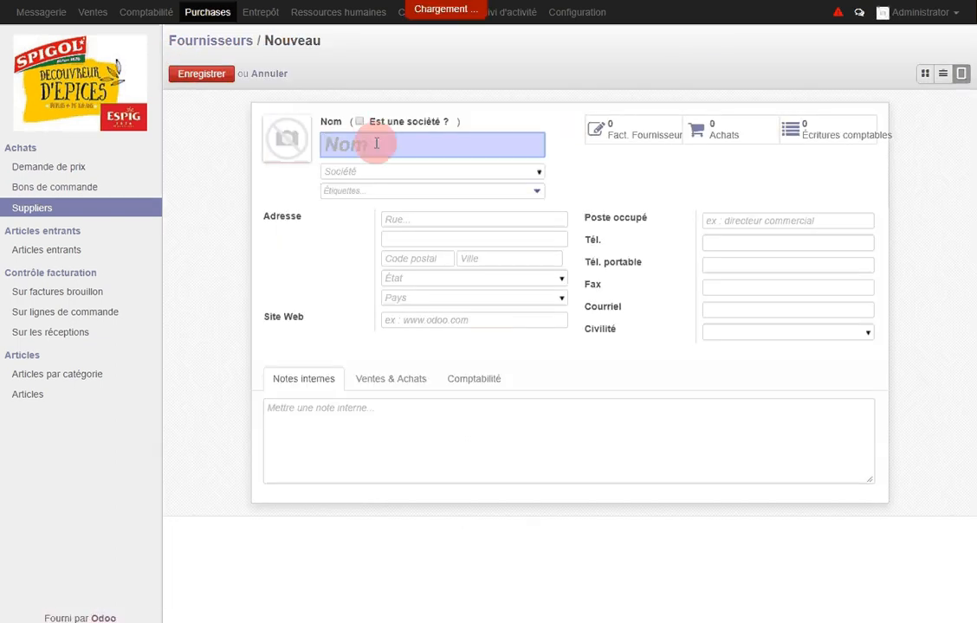
left_click(359, 122)
left_click(381, 148)
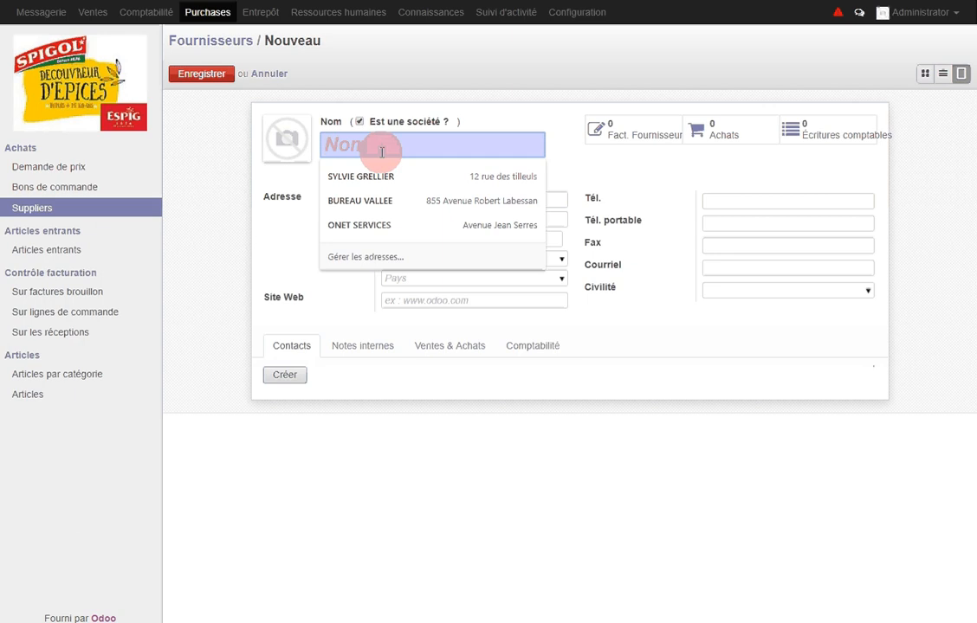
type("EXEMPLE")
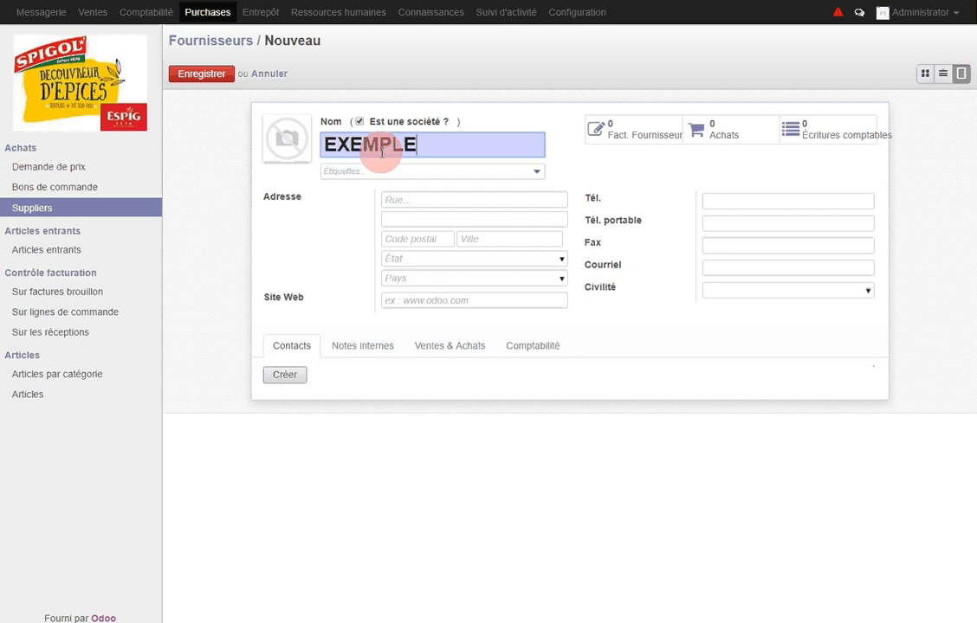
Step: Tag the EXEMPLE supplier with Fournisseurs d'immobilisations
left_click(397, 173)
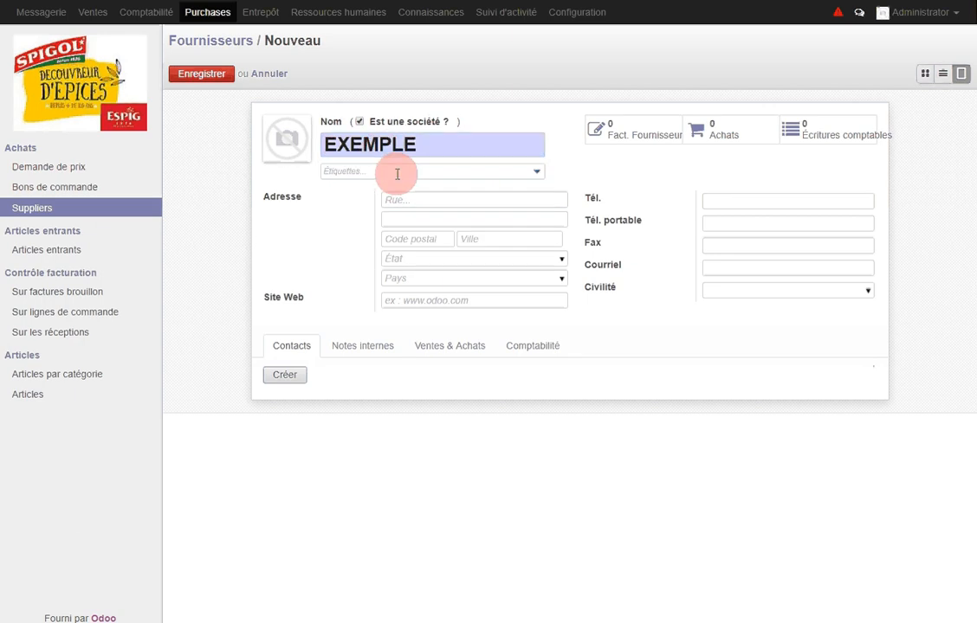
left_click(535, 173)
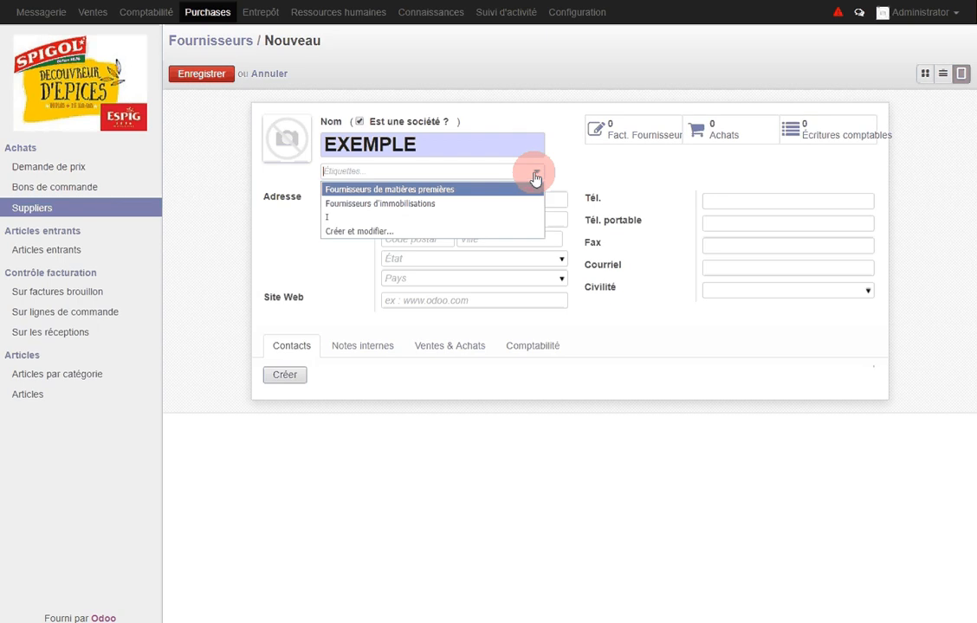
left_click(424, 206)
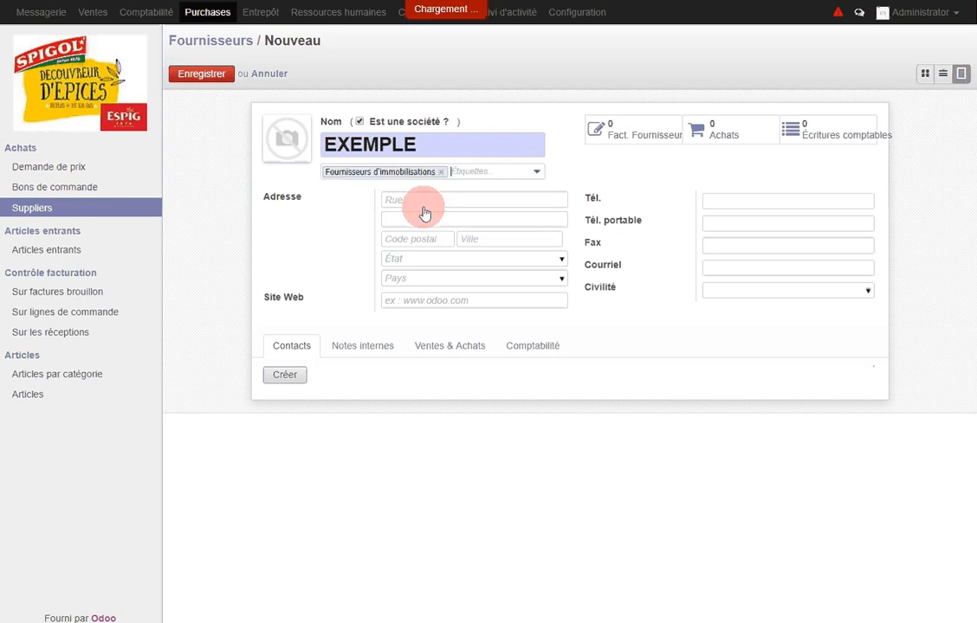
Step: Open the EXEMPLE supplier's accounting settings and examine the available fiscal positions
left_click(411, 201)
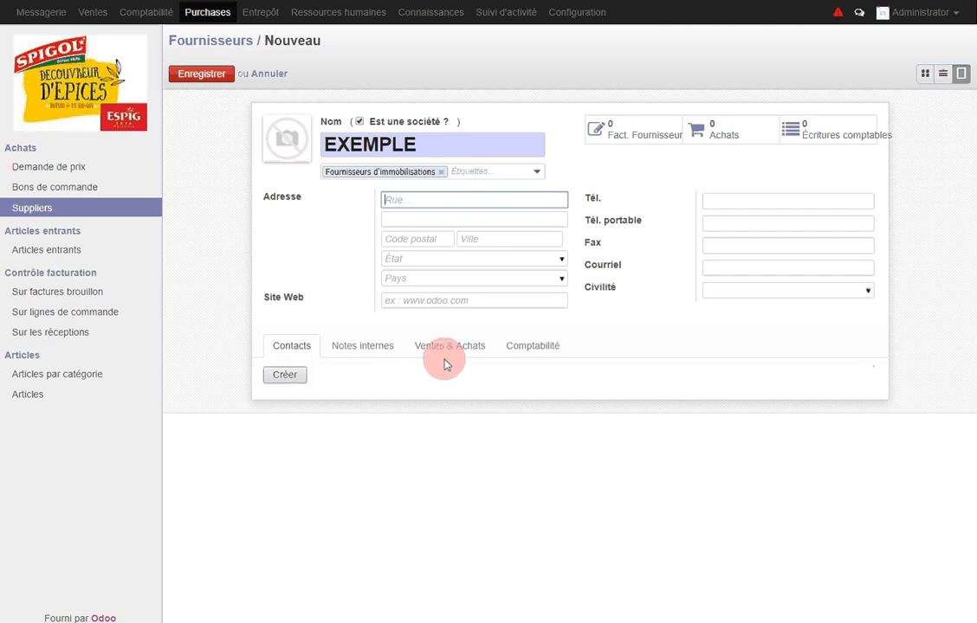
left_click(523, 350)
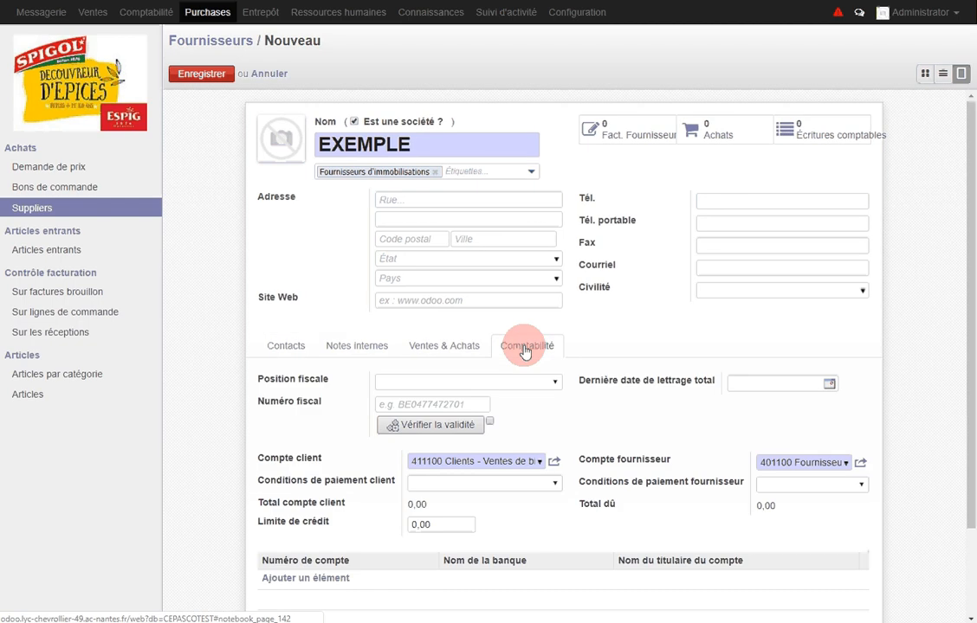
scroll(528, 399, "down", 1)
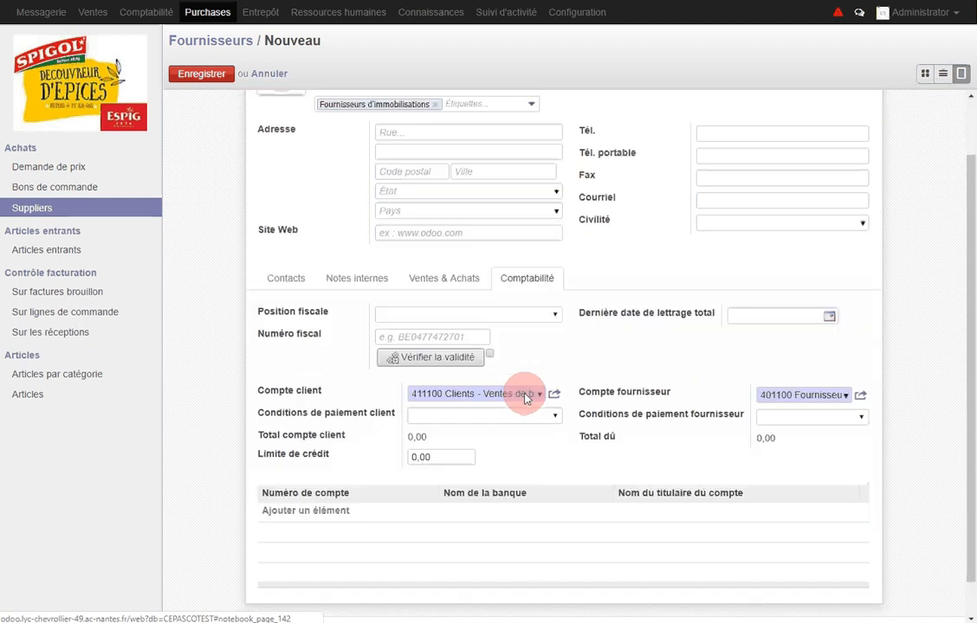
scroll(525, 396, "up", 1)
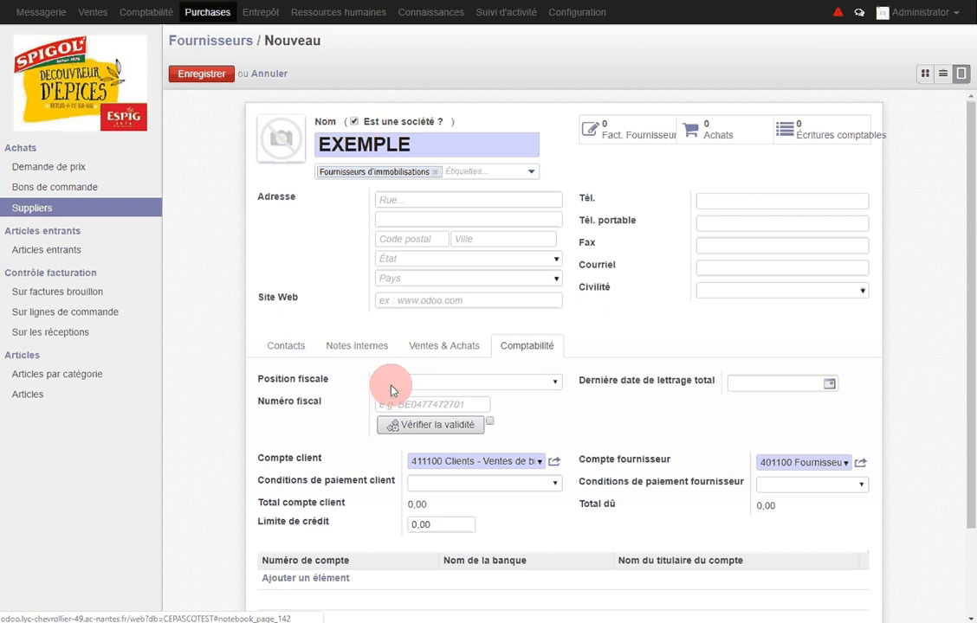
left_click(555, 386)
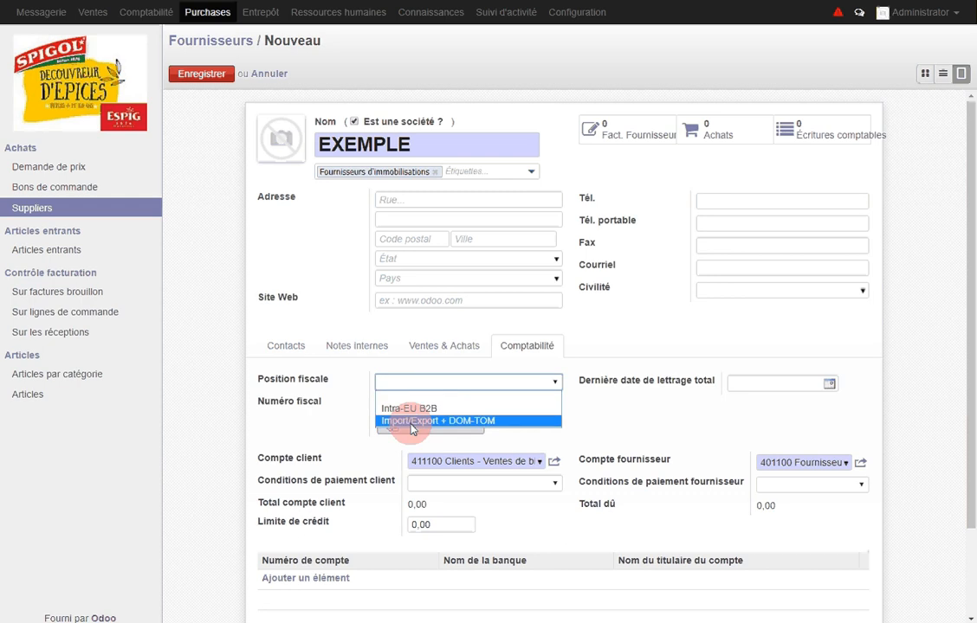
left_click(398, 385)
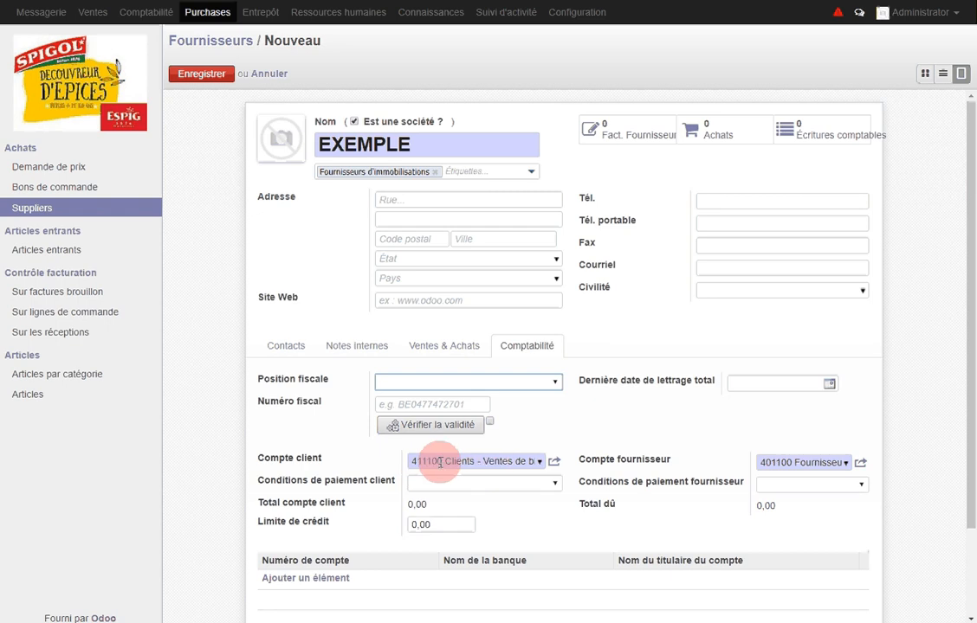
Step: Replace the supplier's payable account with a new account and give it the code 404200
double_click(778, 462)
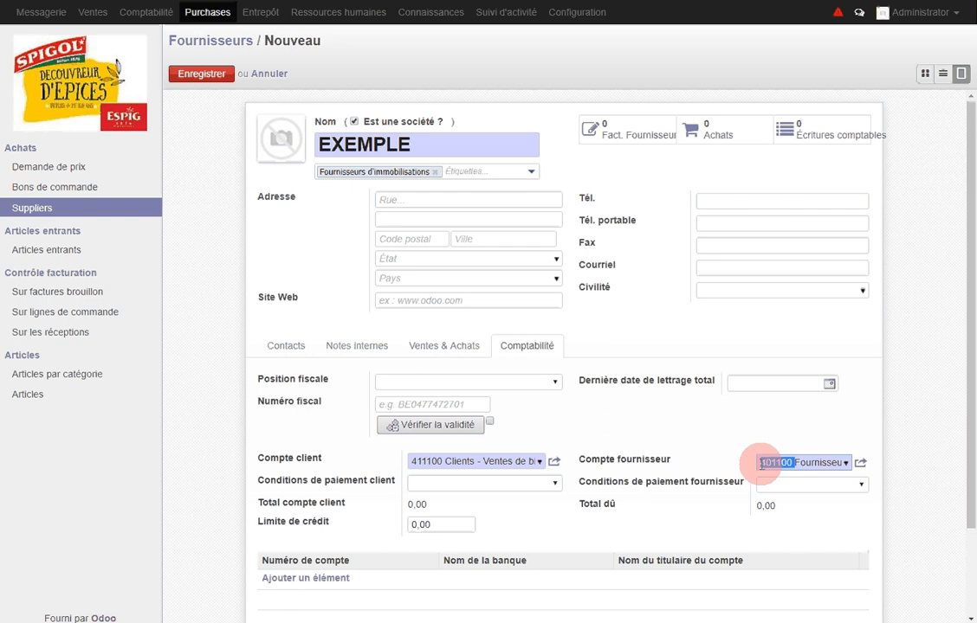
triple_click(760, 462)
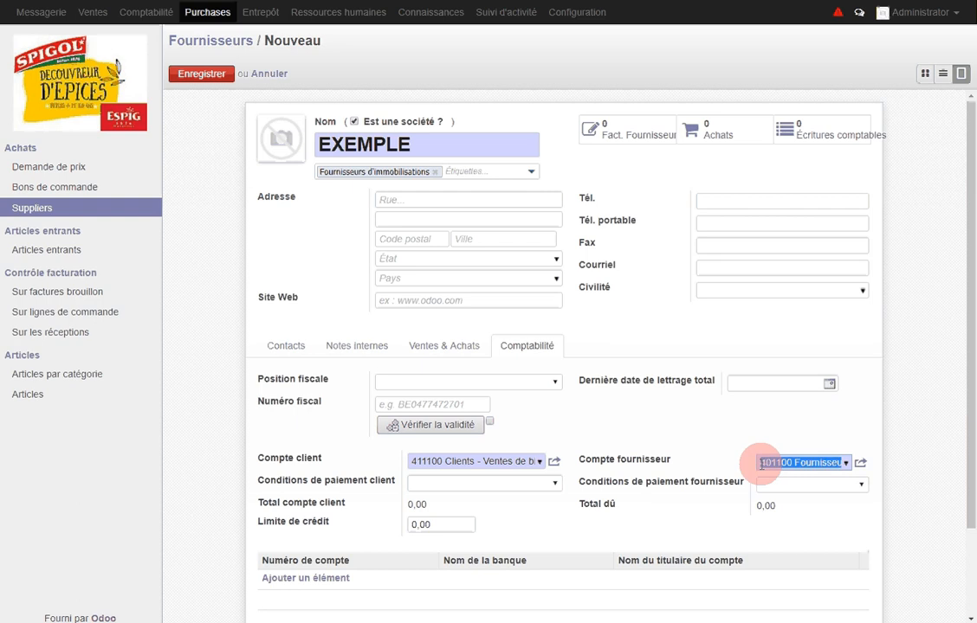
type("404")
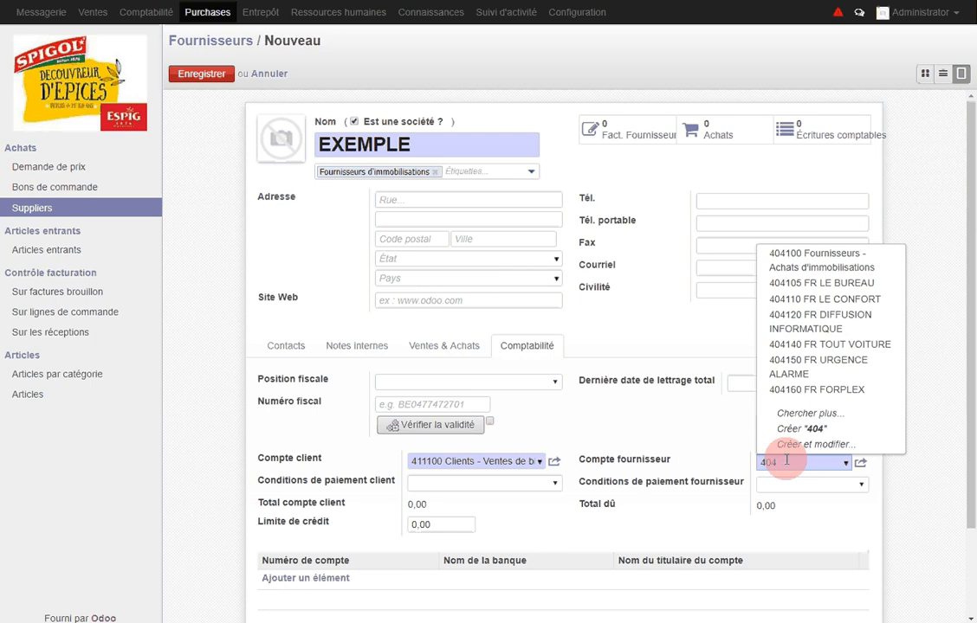
type("200")
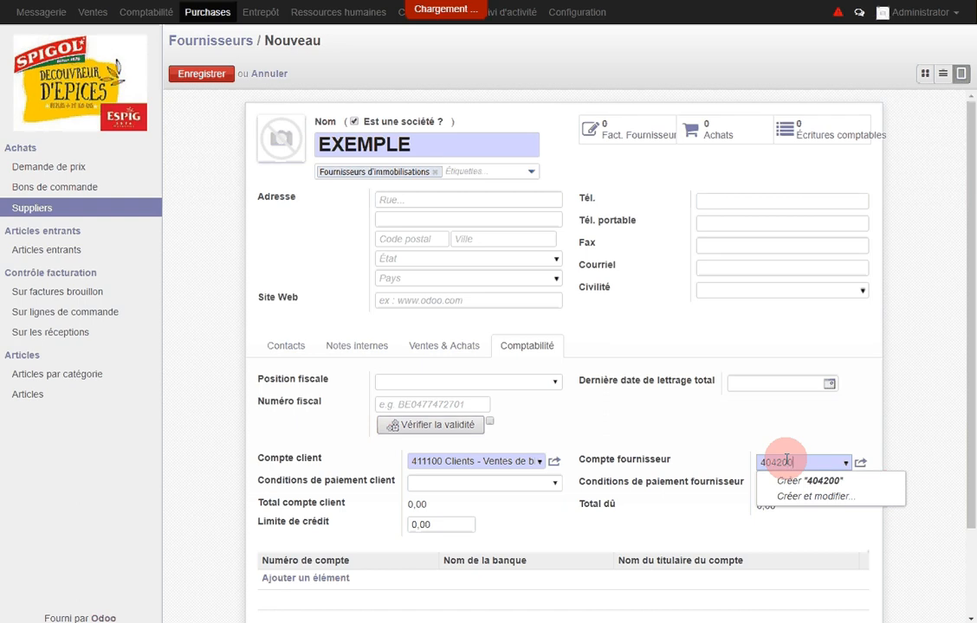
left_click(822, 487)
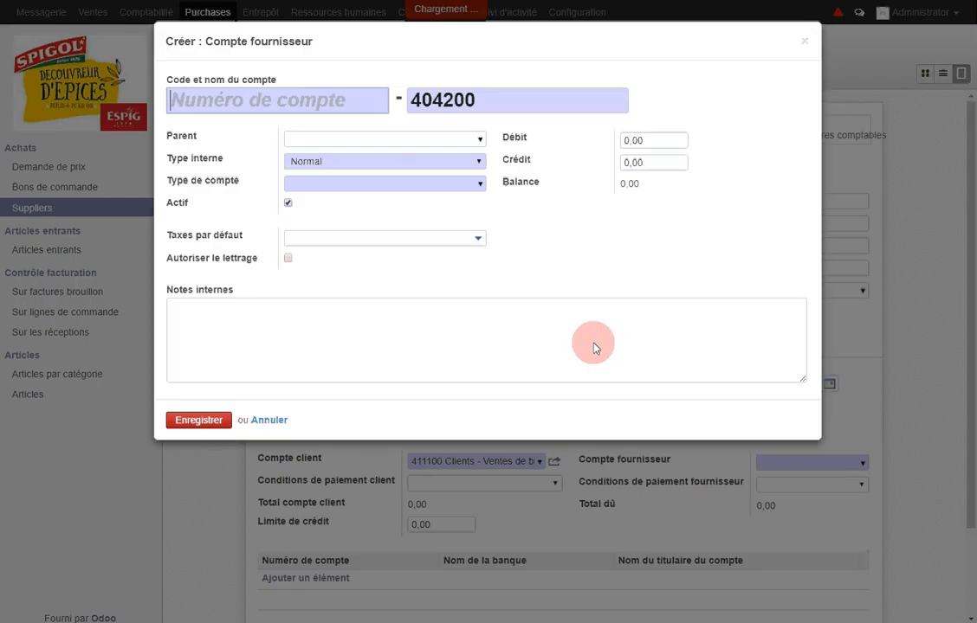
type("404200")
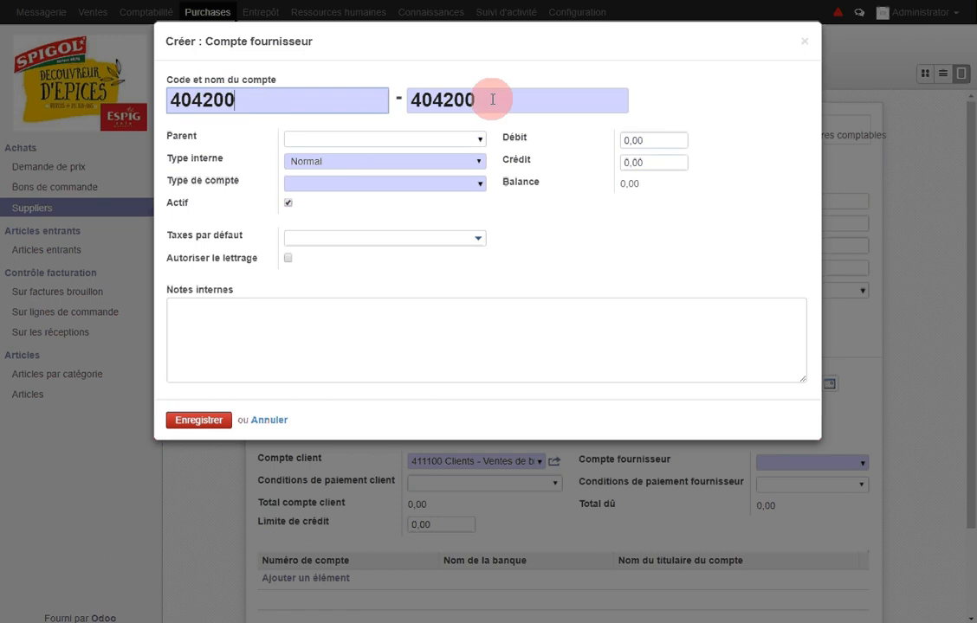
Step: Name the new supplier account FR EXEMPLE
left_click_drag(485, 99, 371, 103)
type("fr")
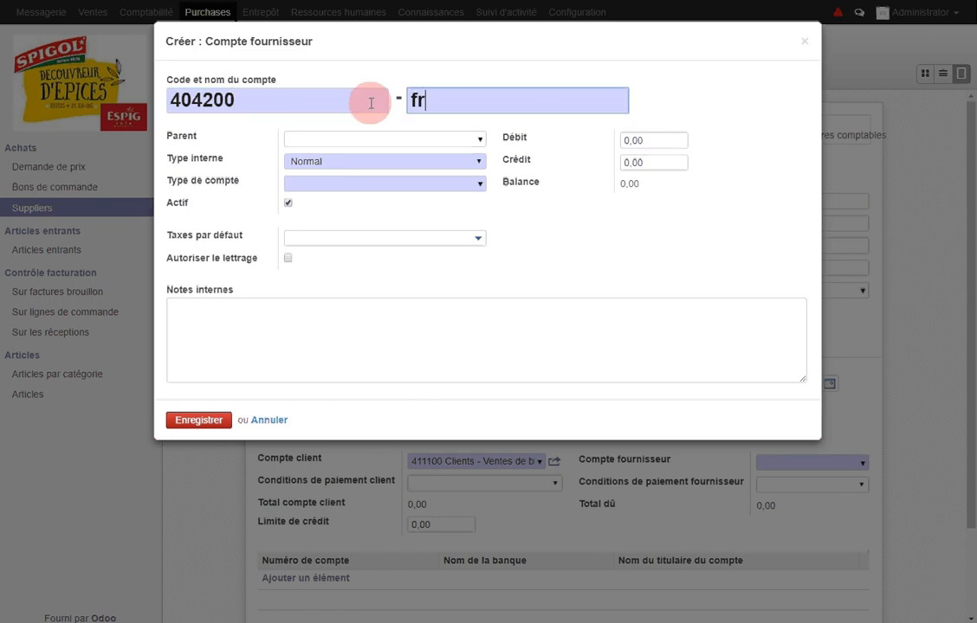
key("BackSpace")
key("BackSpace")
type("fr exemple")
key("BackSpace")
key("BackSpace")
key("BackSpace")
key("BackSpace")
key("BackSpace")
key("BackSpace")
key("BackSpace")
key("BackSpace")
key("BackSpace")
key("BackSpace")
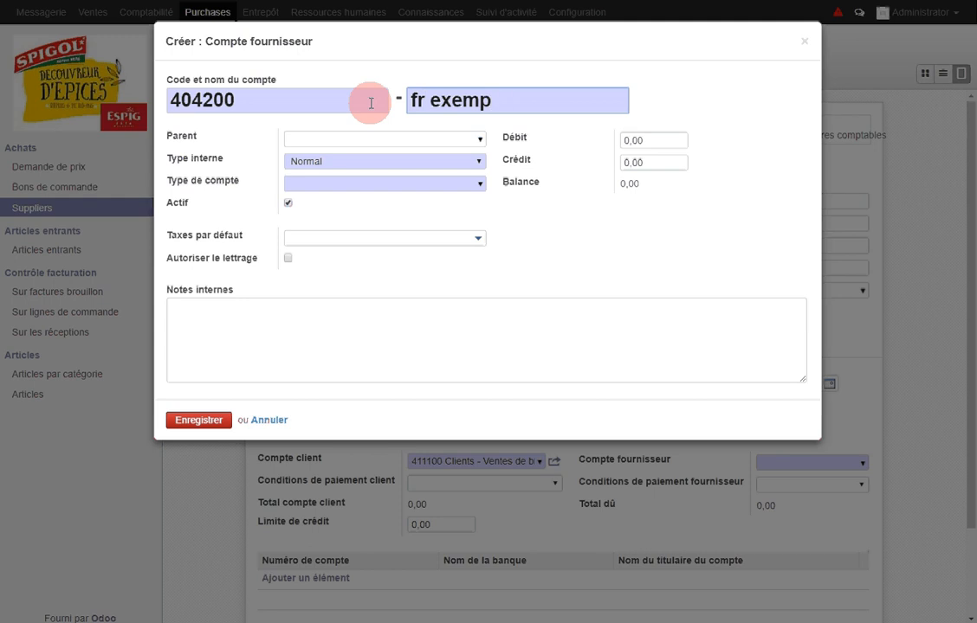
type("FR EXE")
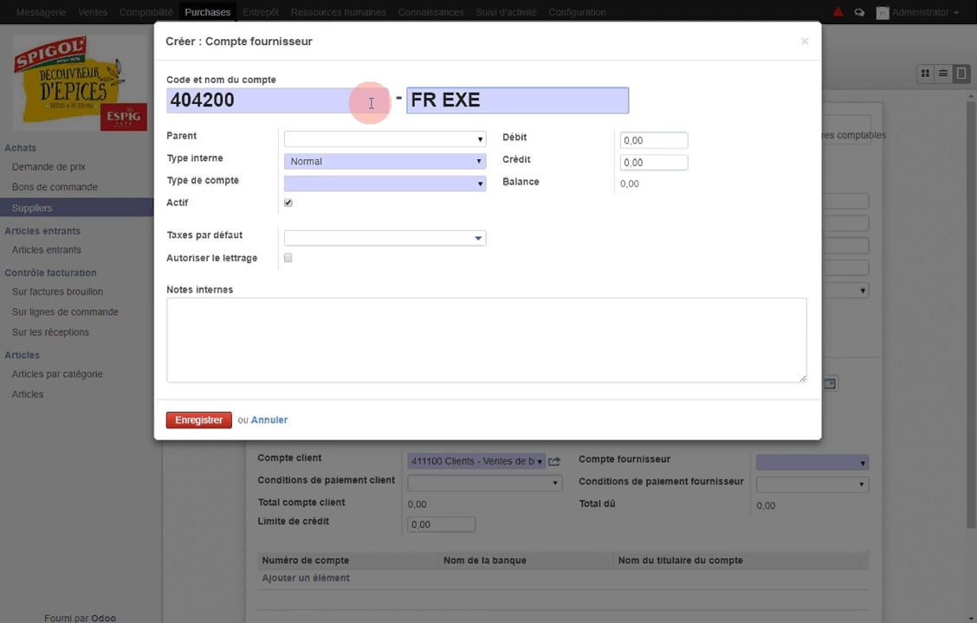
type("MPLE")
Step: Set the new account's parent to 404 Fournisseurs d'immobilisations and its internal type to Fournisseur
left_click(364, 140)
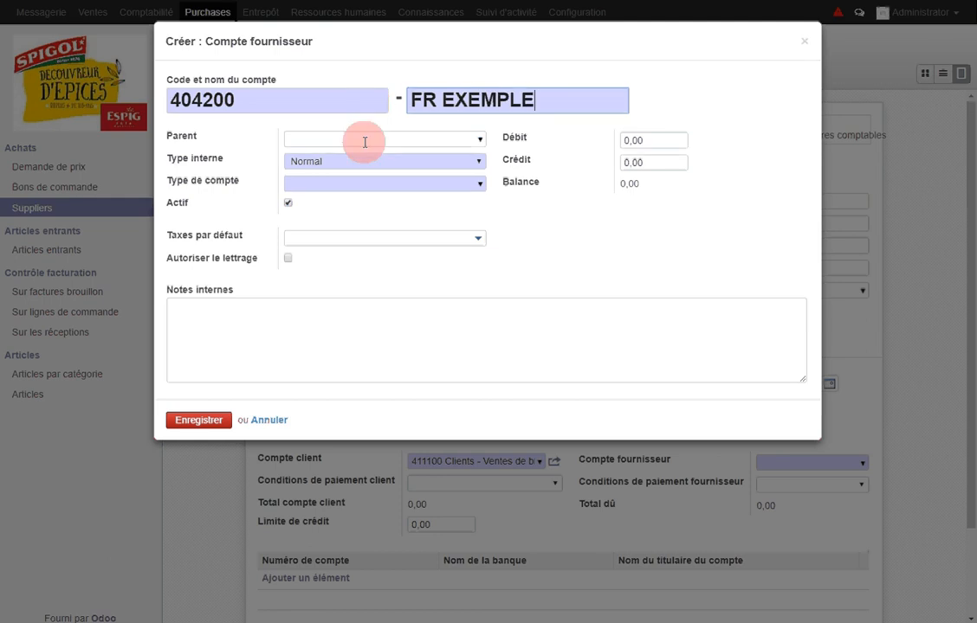
type("404")
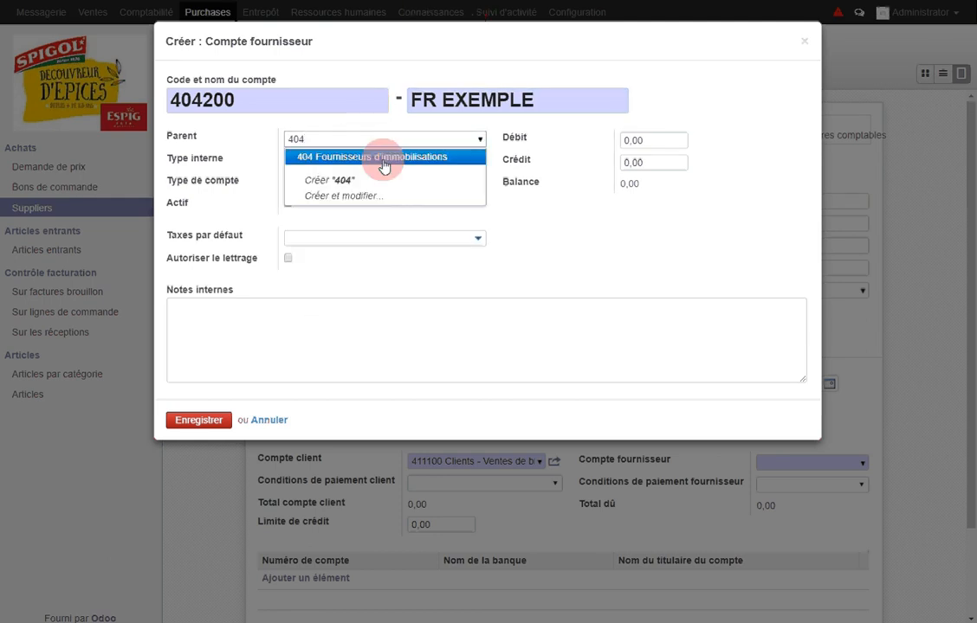
left_click(383, 159)
left_click(329, 170)
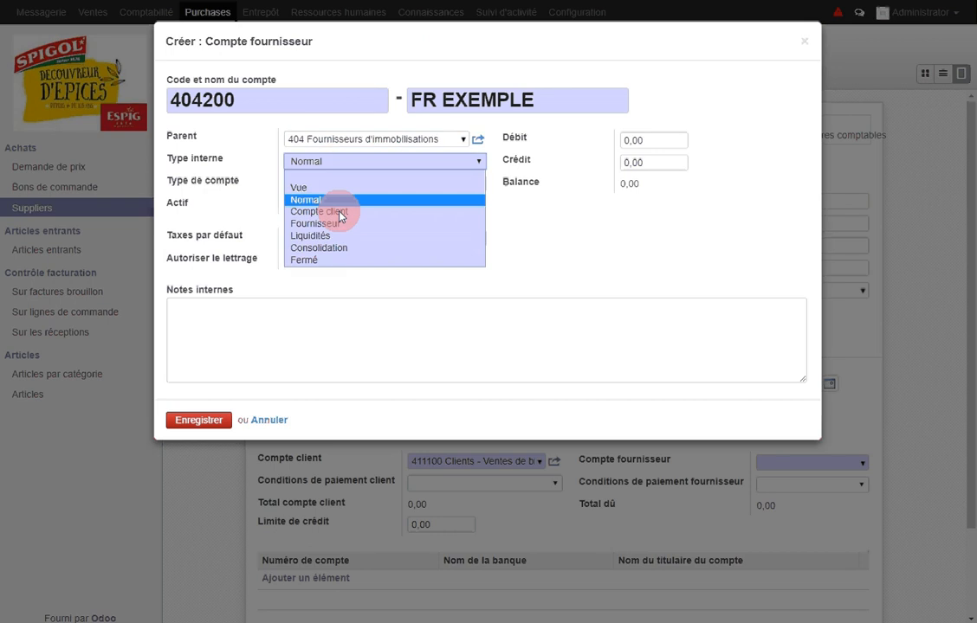
left_click(323, 223)
Step: Set the account type to Fournisseur, allow reconciliation (lettrage), and save the new account
left_click(312, 184)
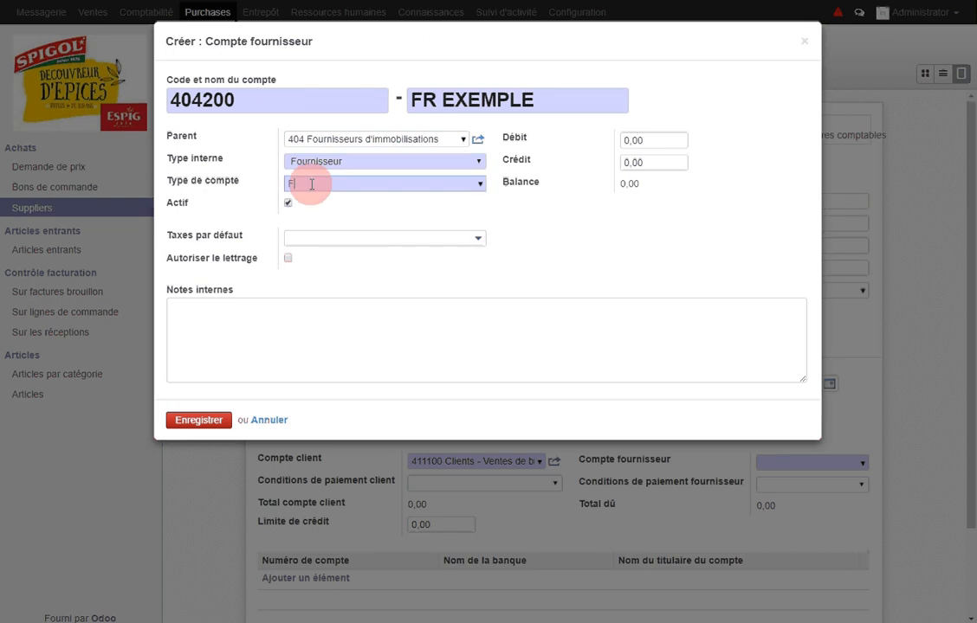
type("F")
left_click(334, 265)
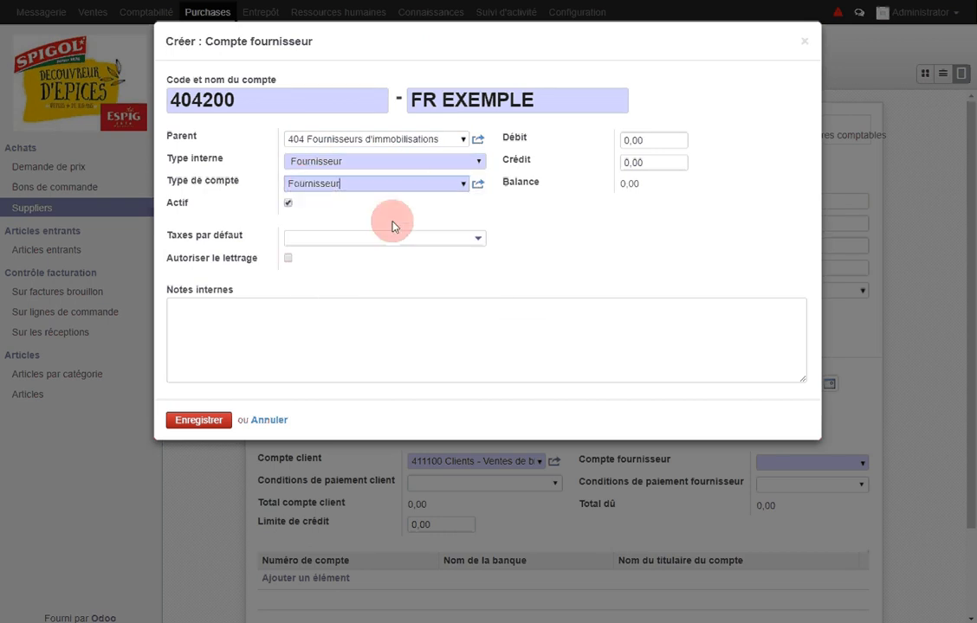
left_click(288, 258)
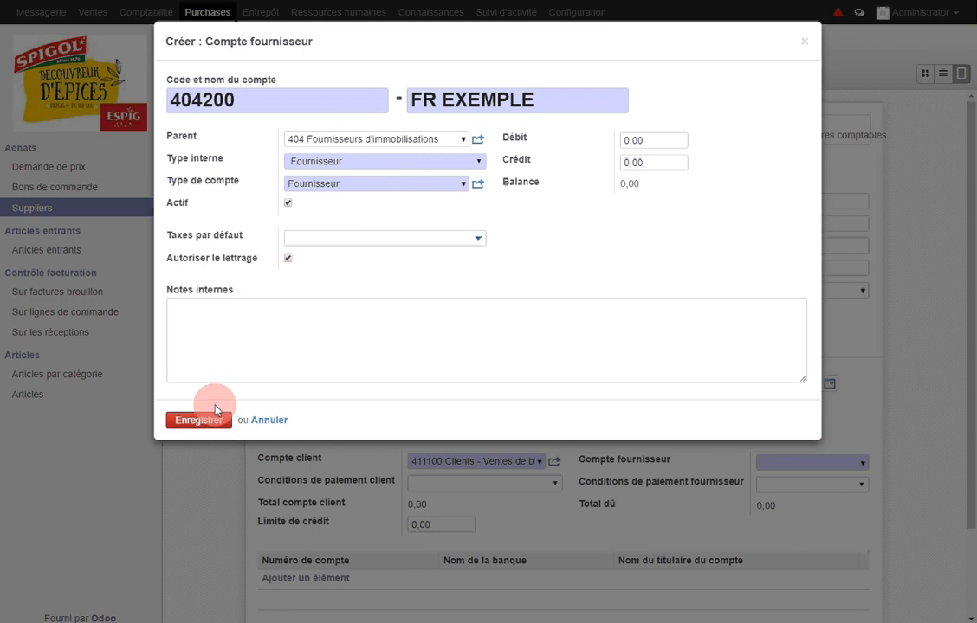
left_click(215, 430)
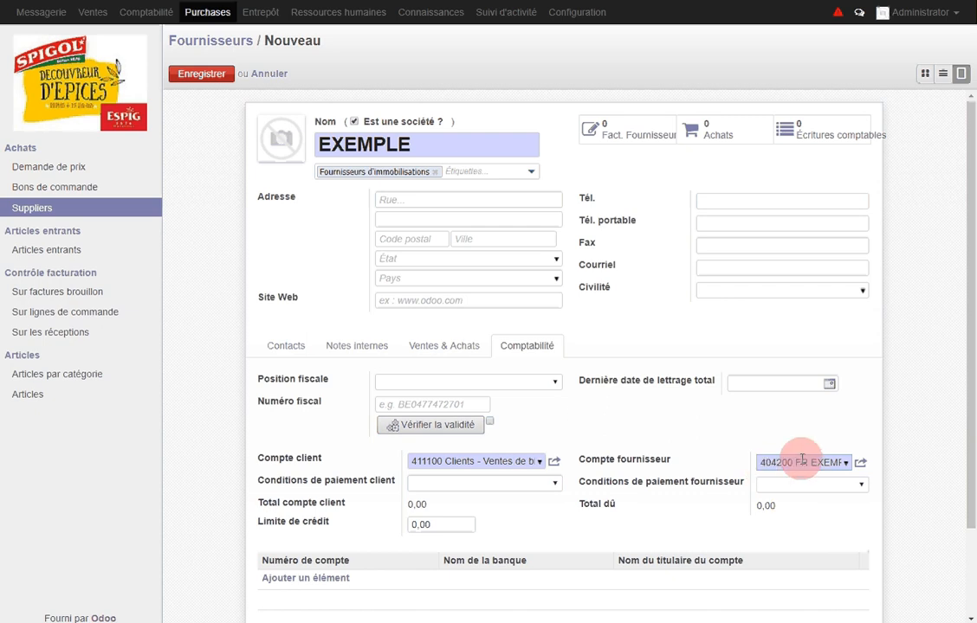
Step: Set the EXEMPLE supplier's payment terms to Fin de mois and save the supplier
left_click(861, 485)
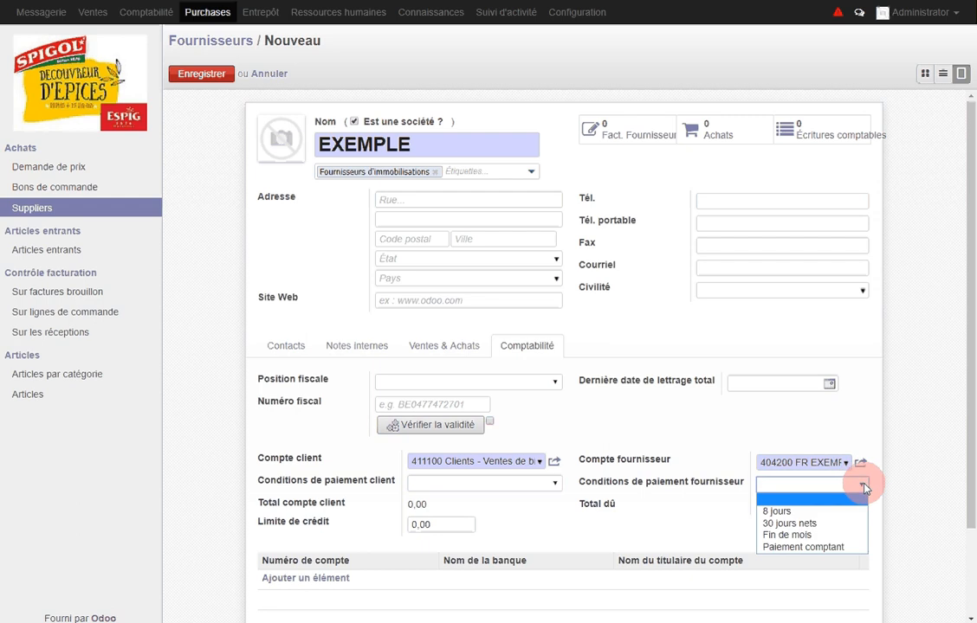
left_click(806, 535)
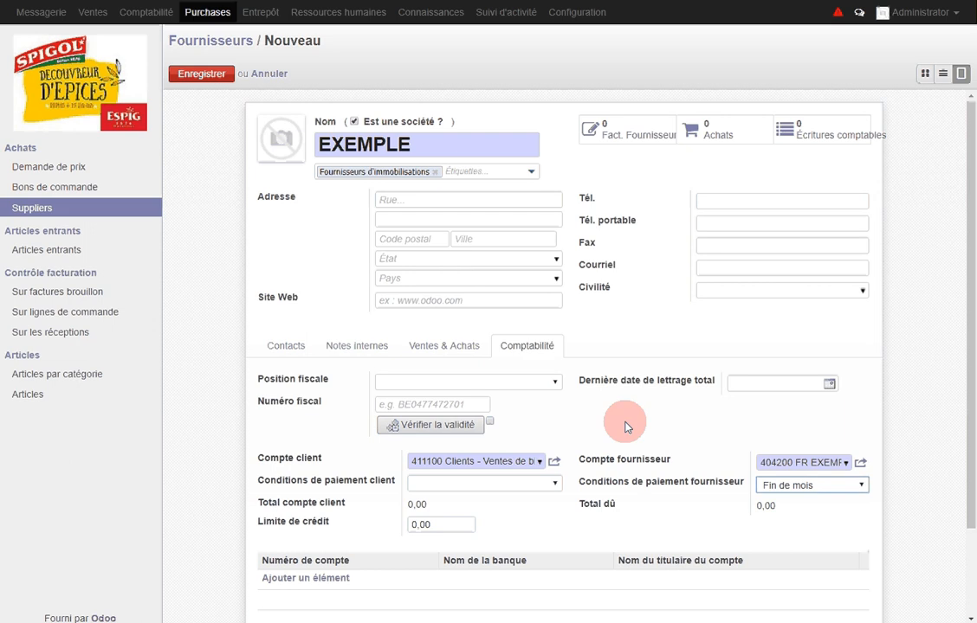
left_click(197, 76)
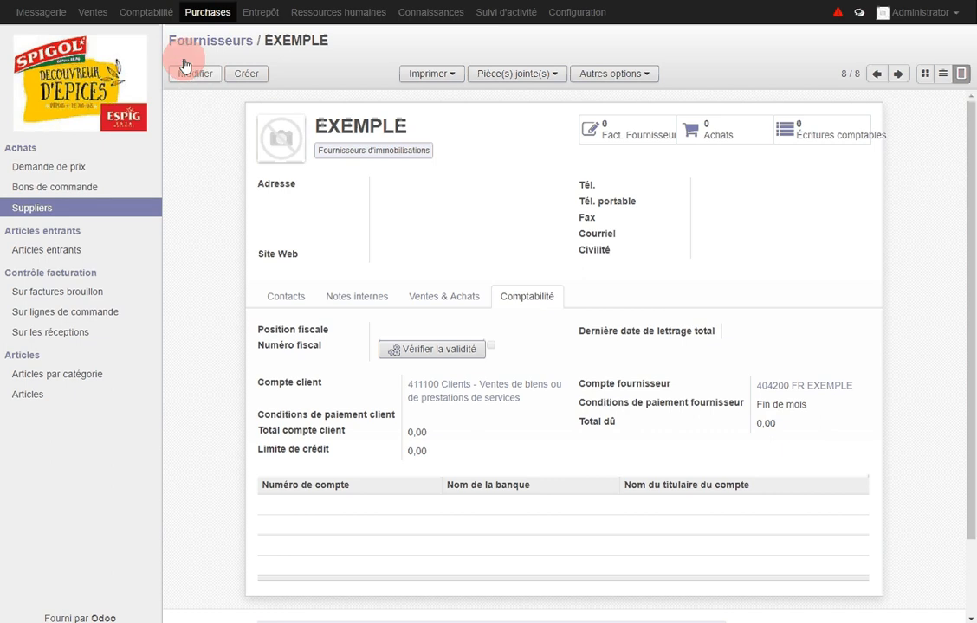
Step: Create a new fixed-asset category in the accounting configuration, named Matériel industriel linéaire sur 10 ans
left_click(140, 18)
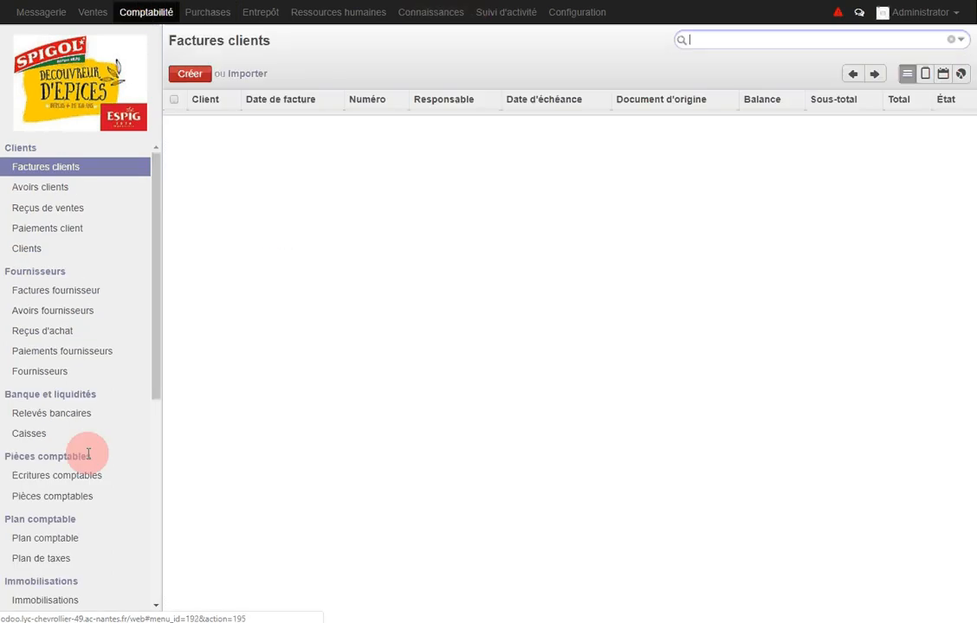
scroll(88, 453, "down", 2)
scroll(89, 453, "down", 5)
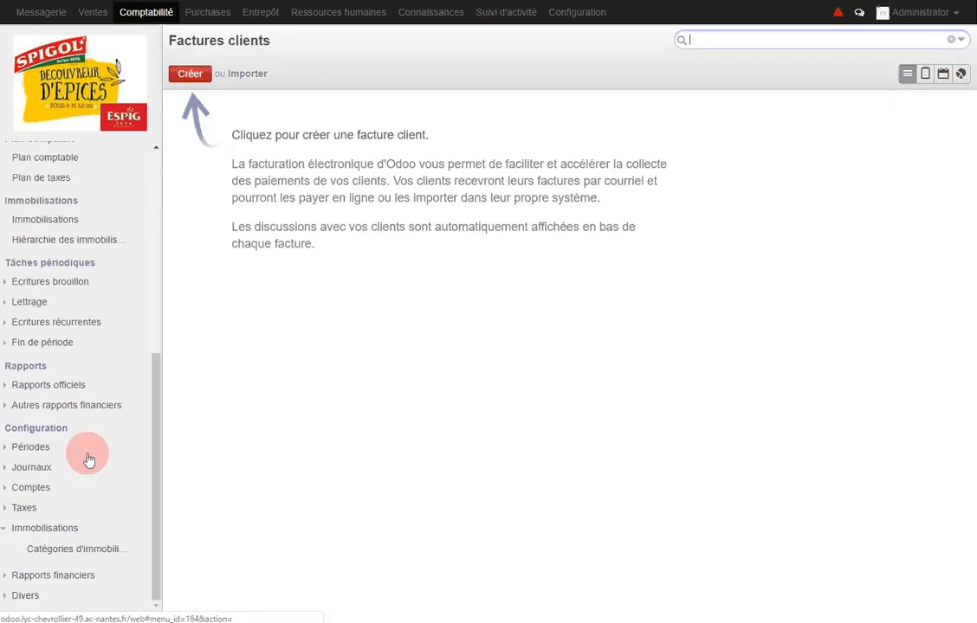
left_click(85, 549)
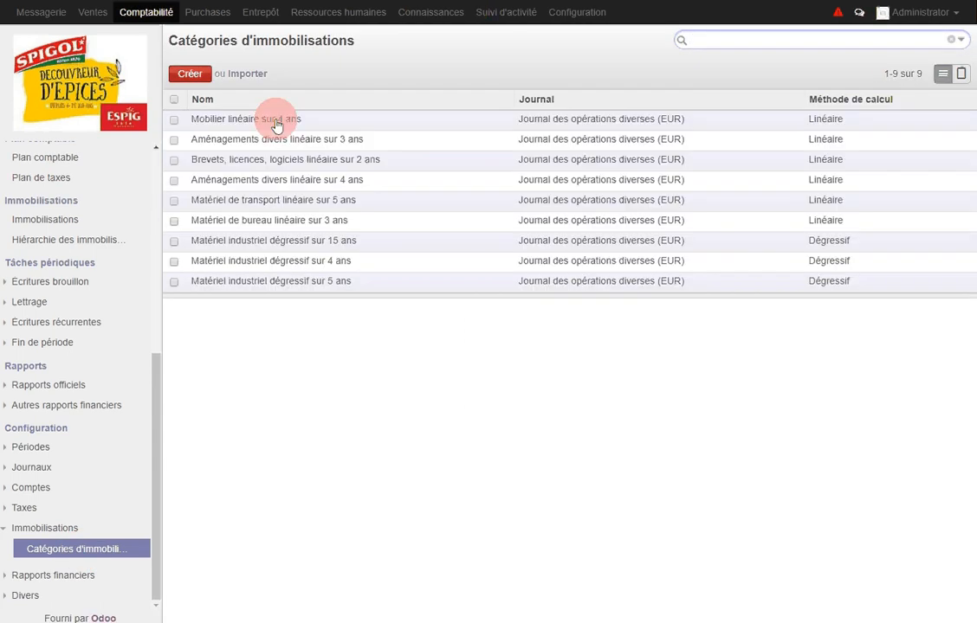
left_click(194, 81)
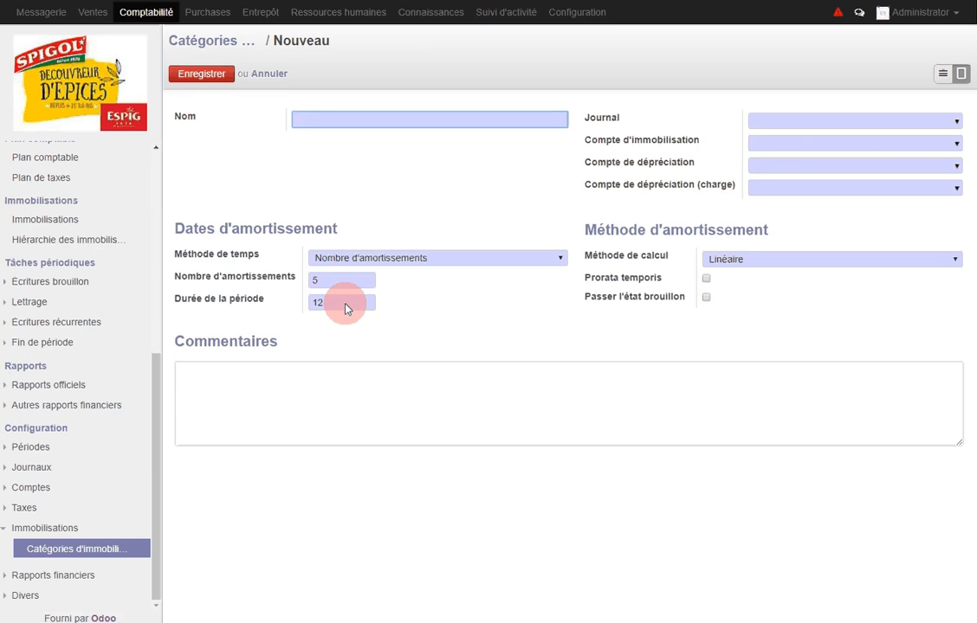
left_click(338, 135)
type("Matériel Industriel linéaire sur ")
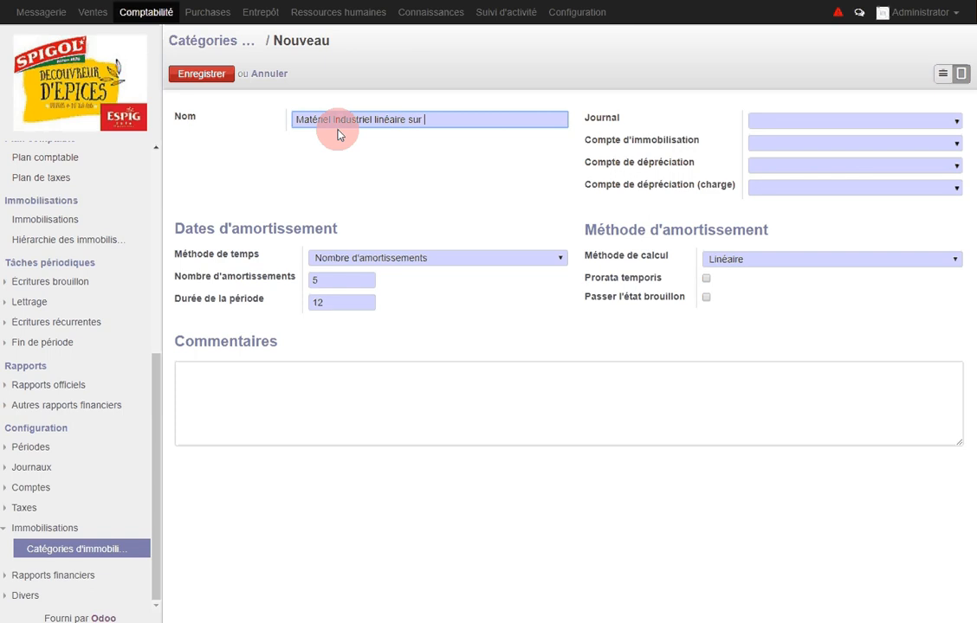
type("10 ans")
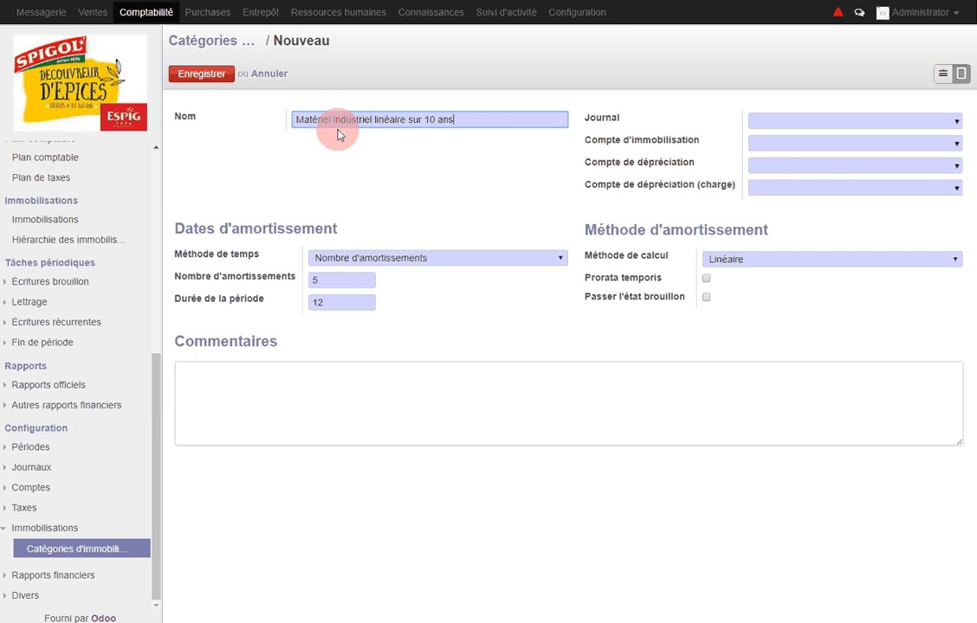
Step: Set the category's journal to Journal des opérations diverses (EUR)
left_click(784, 120)
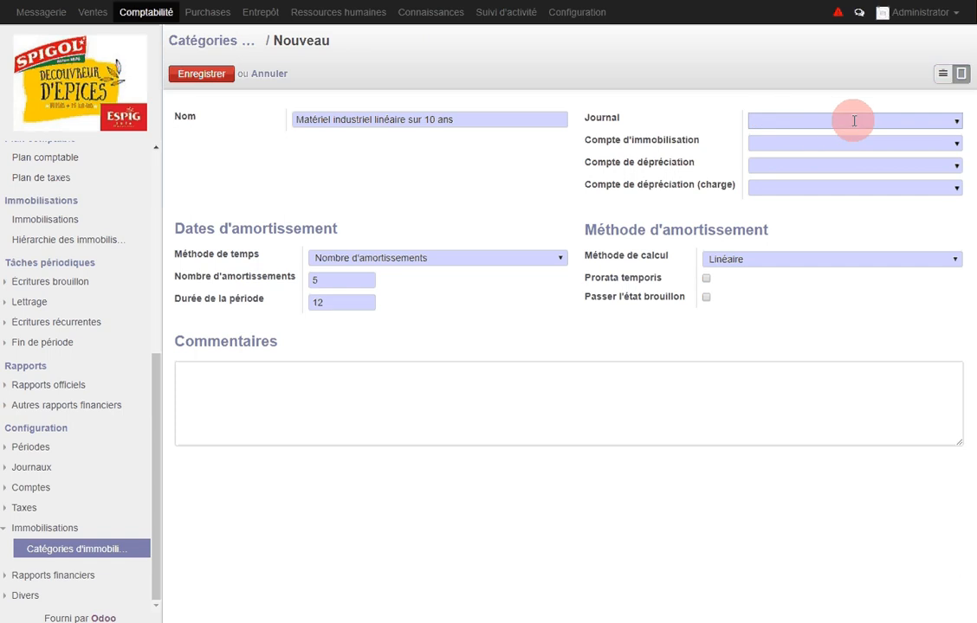
type("OD")
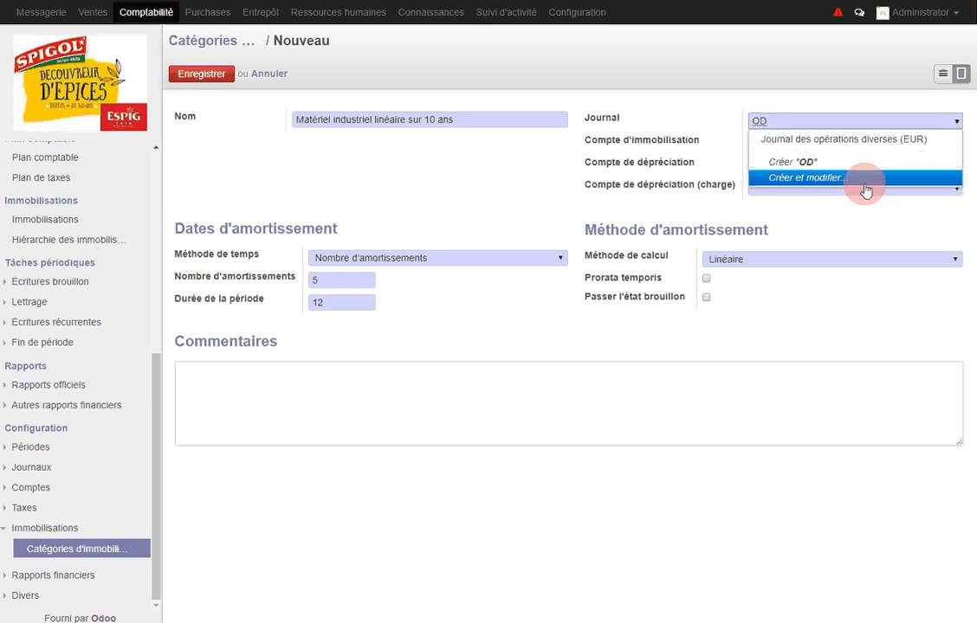
left_click(836, 149)
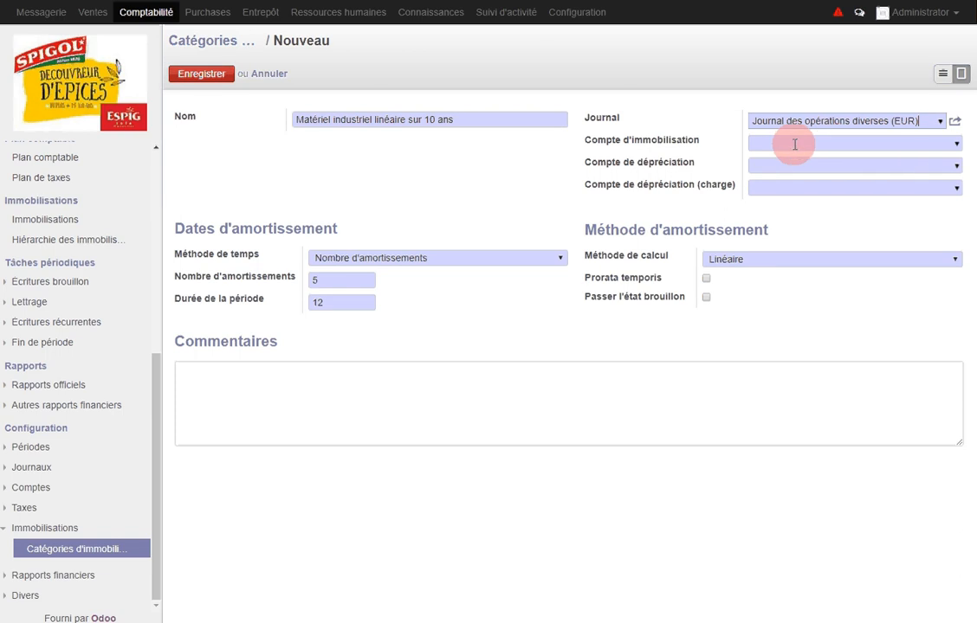
Step: Set the category's asset account (compte d'immobilisation) to 215400 Matériel industriel
left_click(792, 143)
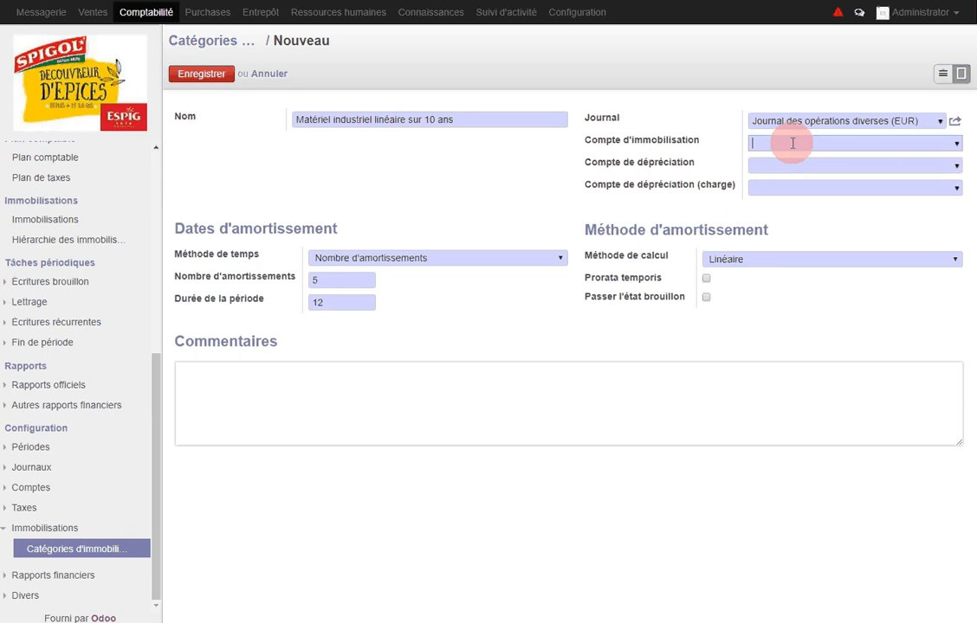
type("21")
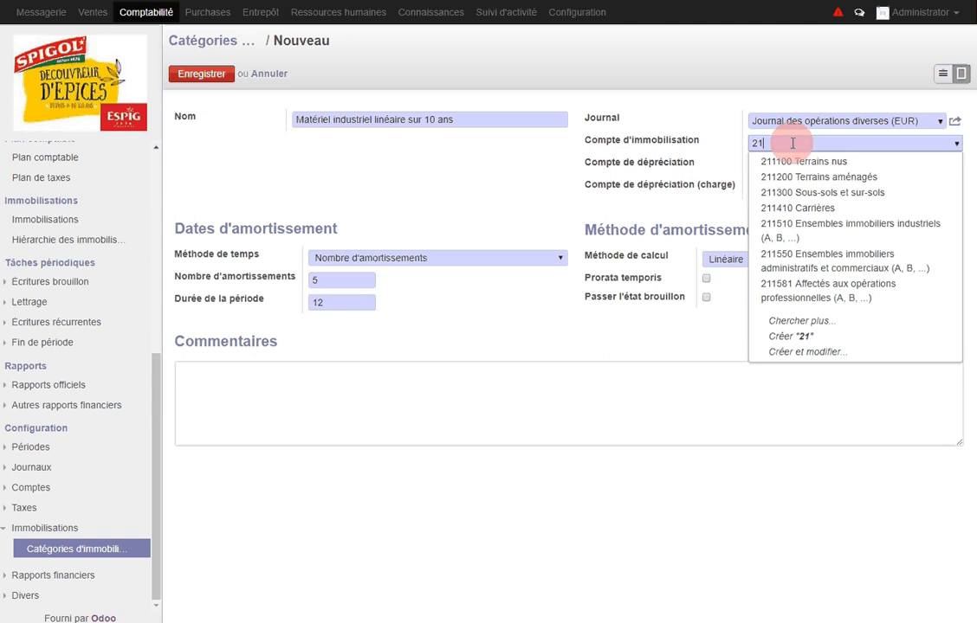
type("54")
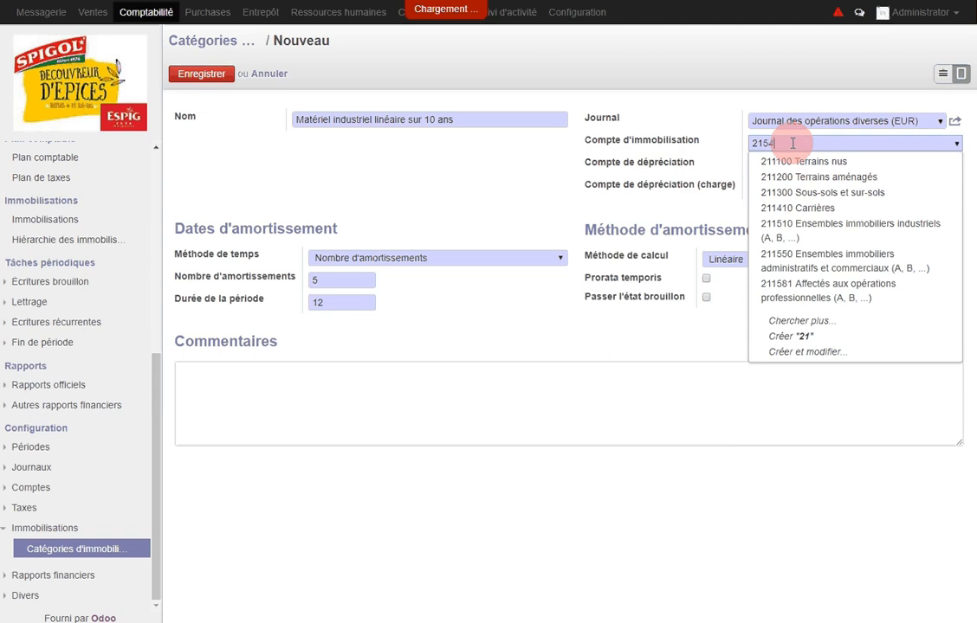
left_click(795, 159)
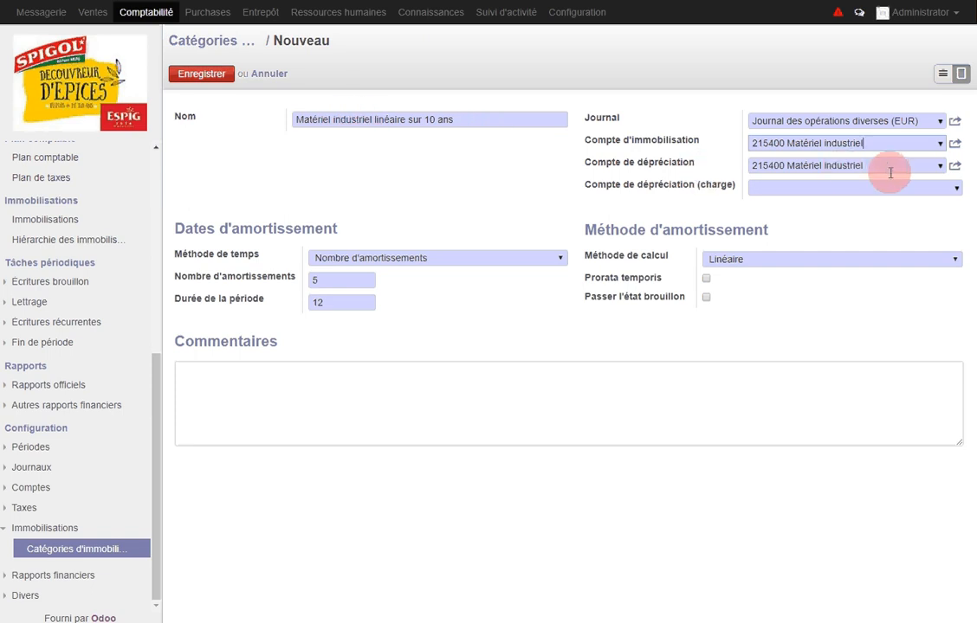
Step: Set the category's depreciation account (compte de dépréciation) to 281500 Installations matériel et outillage industriels
left_click_drag(886, 168, 726, 164)
type("2")
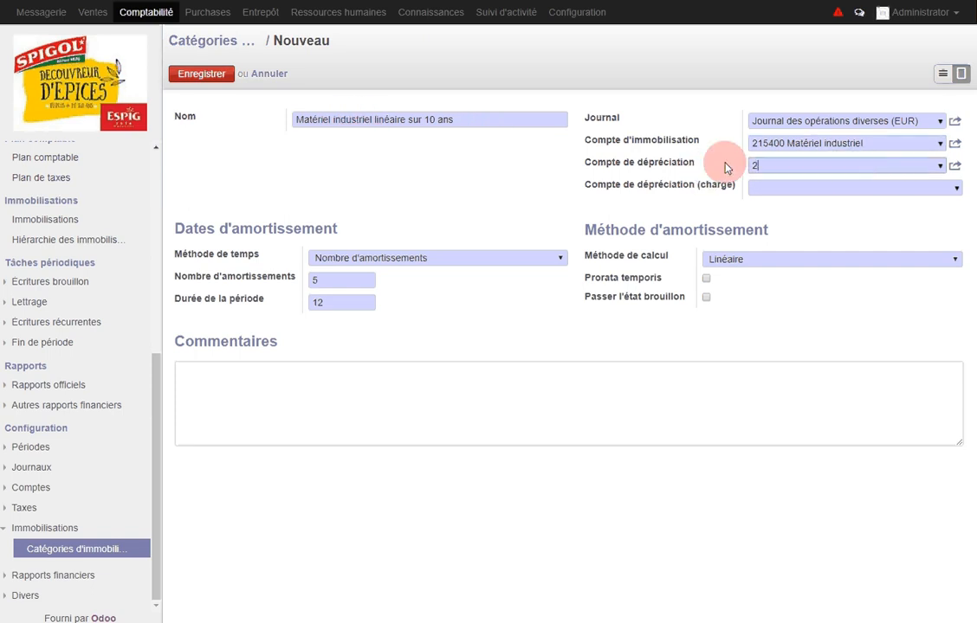
type("815")
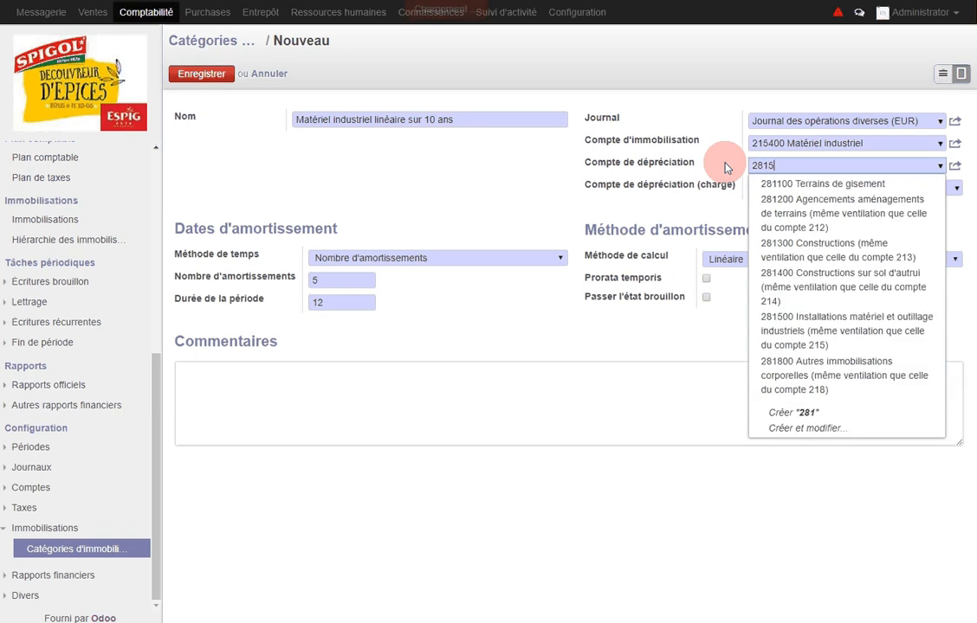
left_click(802, 193)
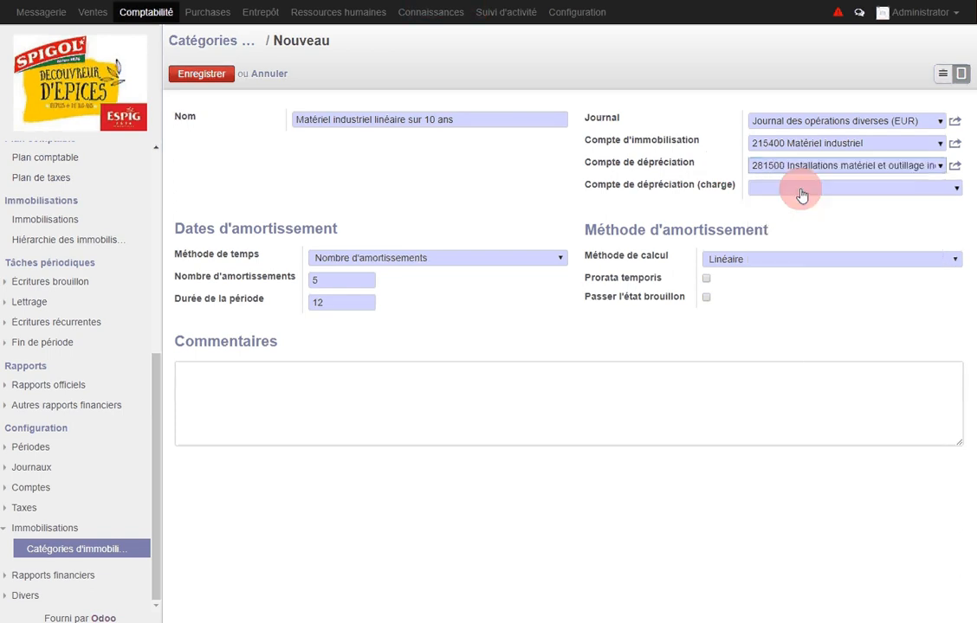
Step: Set the depreciation expense account (compte de dépréciation, charge) to 681120 Immobilisations corporelles
left_click(772, 189)
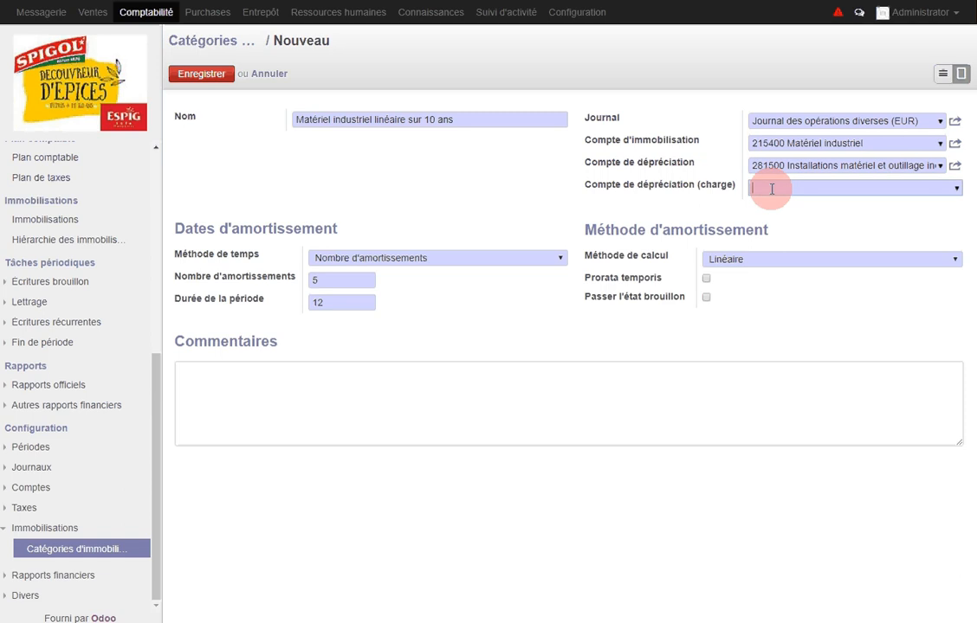
type("681")
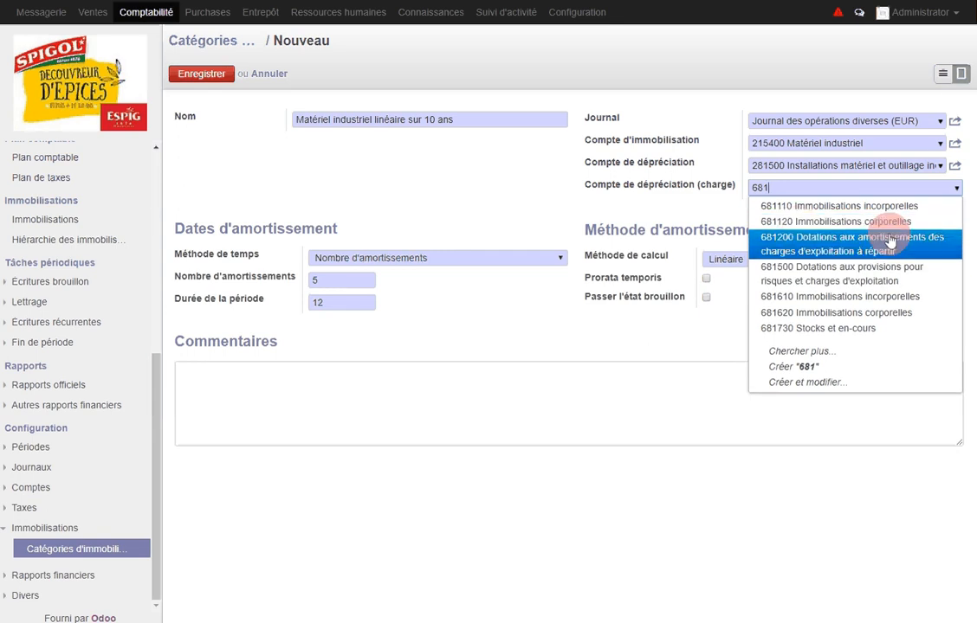
left_click(856, 223)
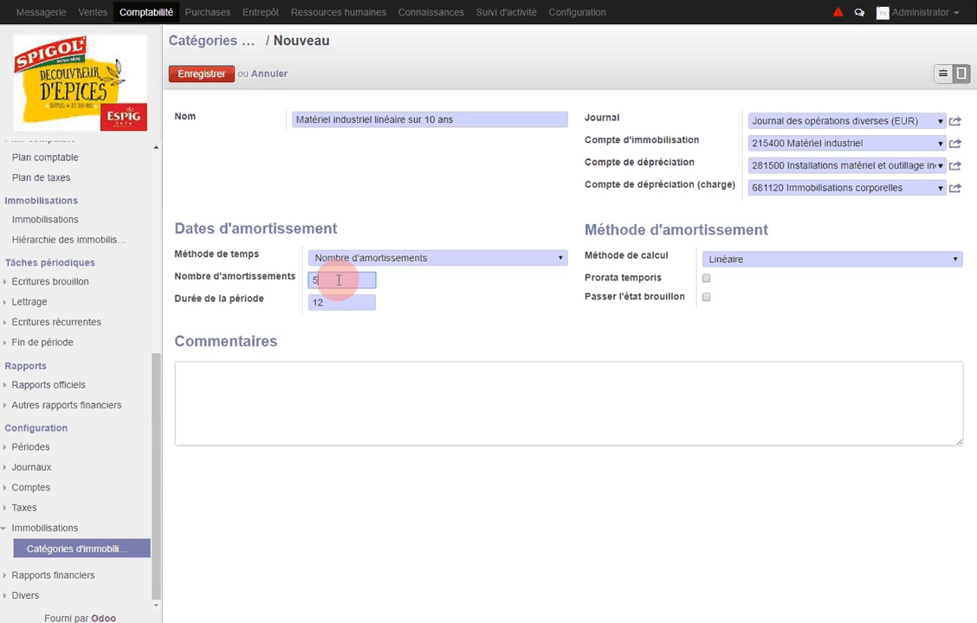
Step: Configure the depreciation with 10 amortissements, the Linéaire calculation method and prorata temporis, and save the category
left_click(277, 280)
type("10")
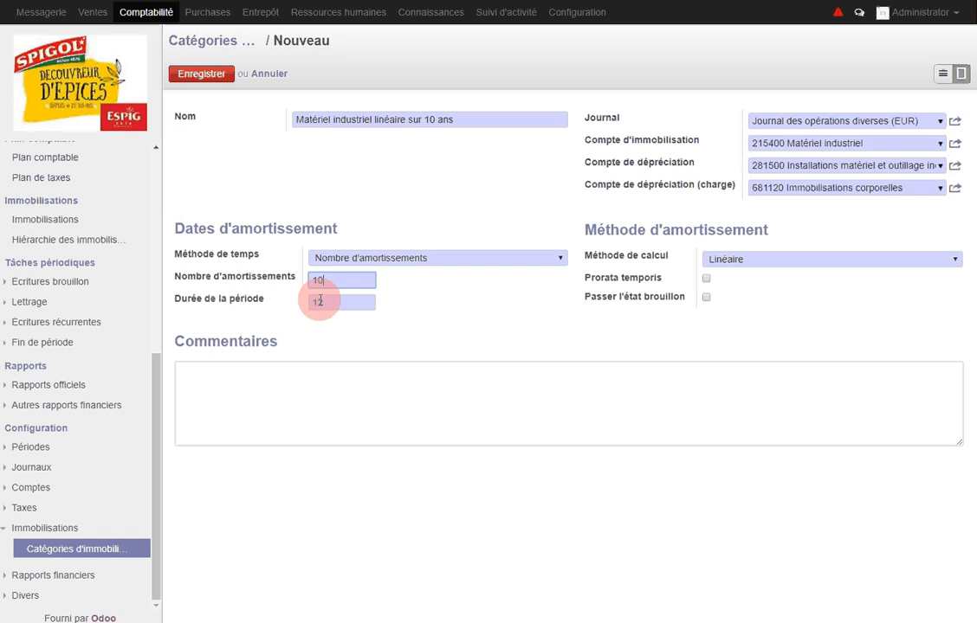
left_click(753, 258)
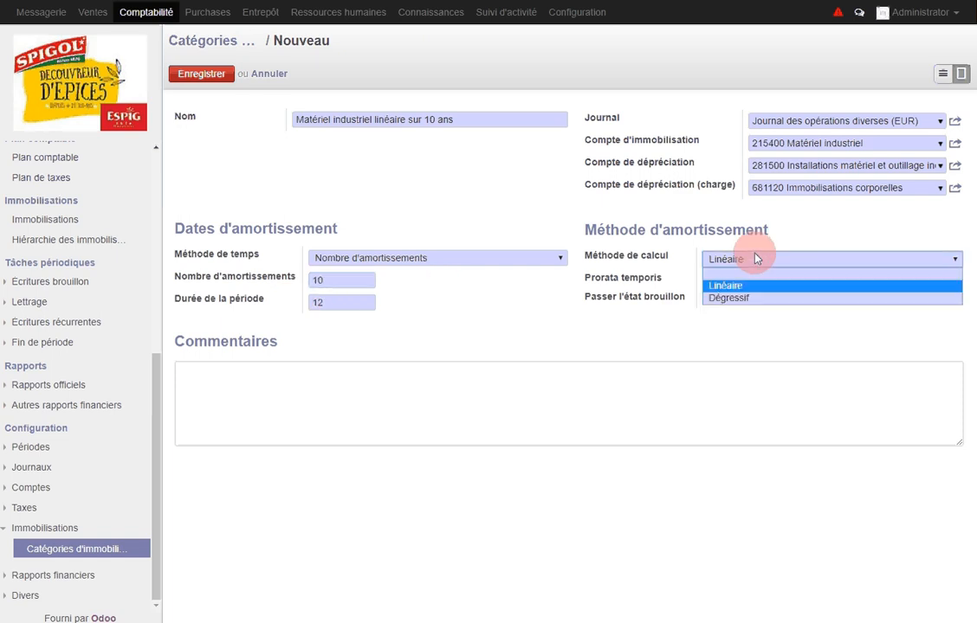
left_click(754, 291)
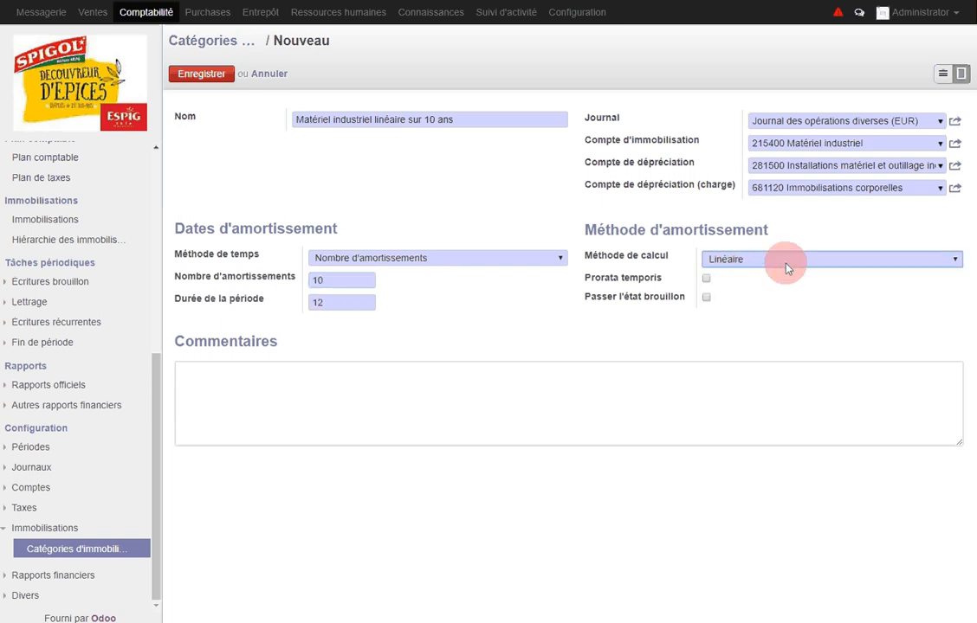
left_click(787, 261)
left_click(757, 286)
left_click(706, 278)
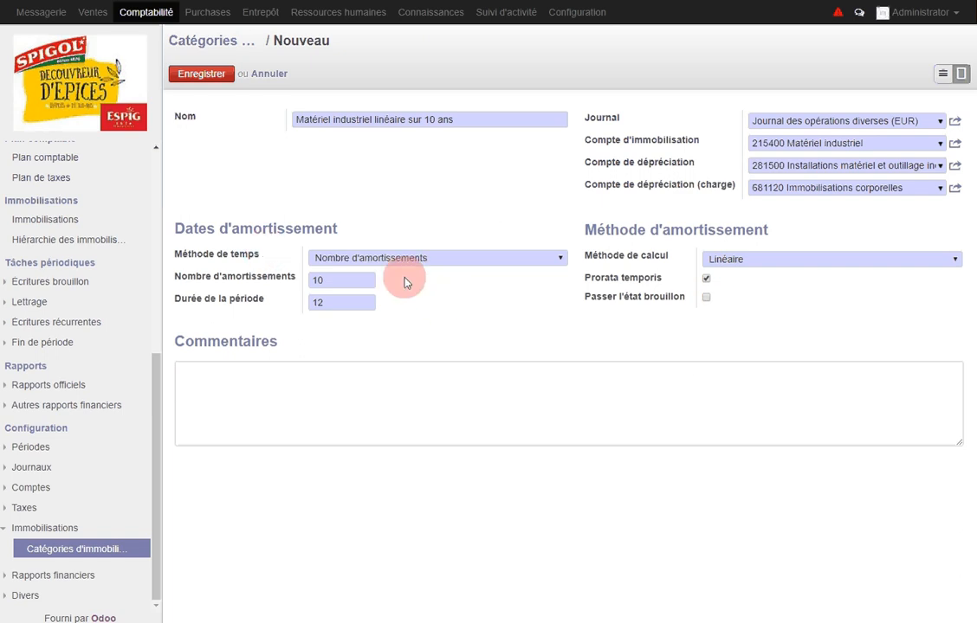
left_click(205, 78)
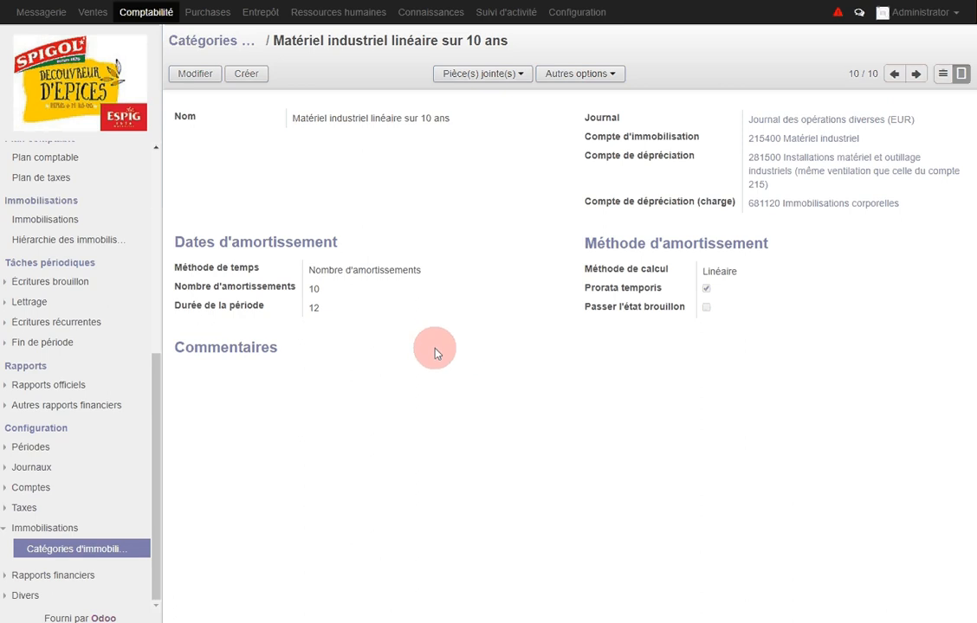
Step: Create a new supplier invoice (facture fournisseur) with EXEMPLE as the supplier
left_click_drag(148, 370, 152, 152)
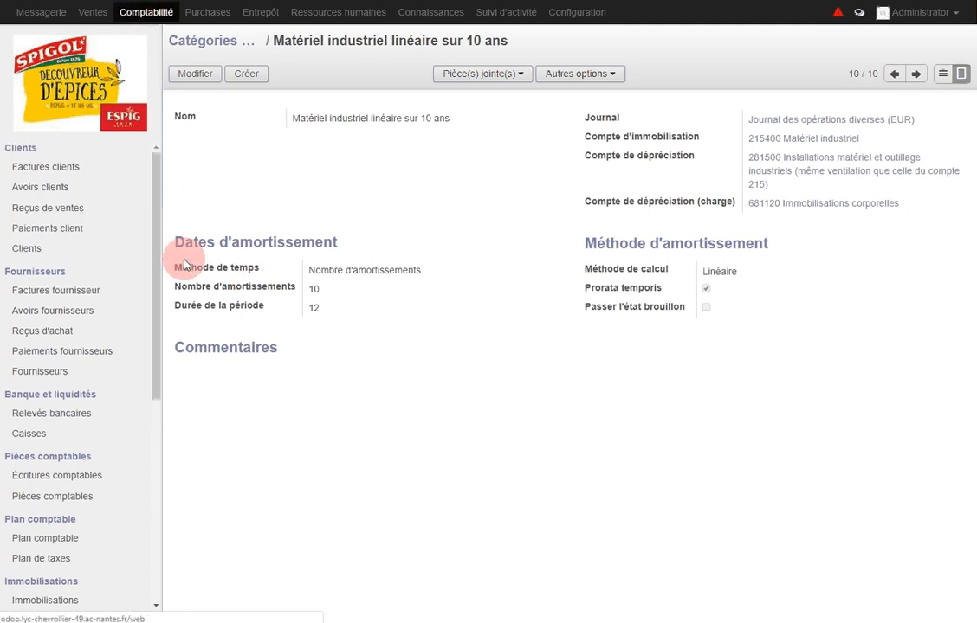
left_click(90, 298)
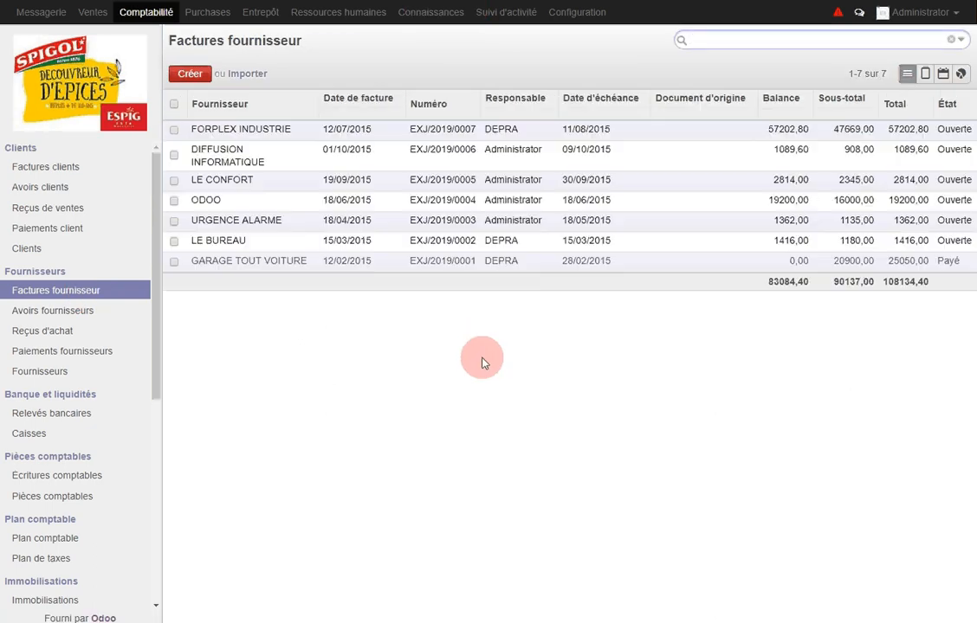
left_click(189, 76)
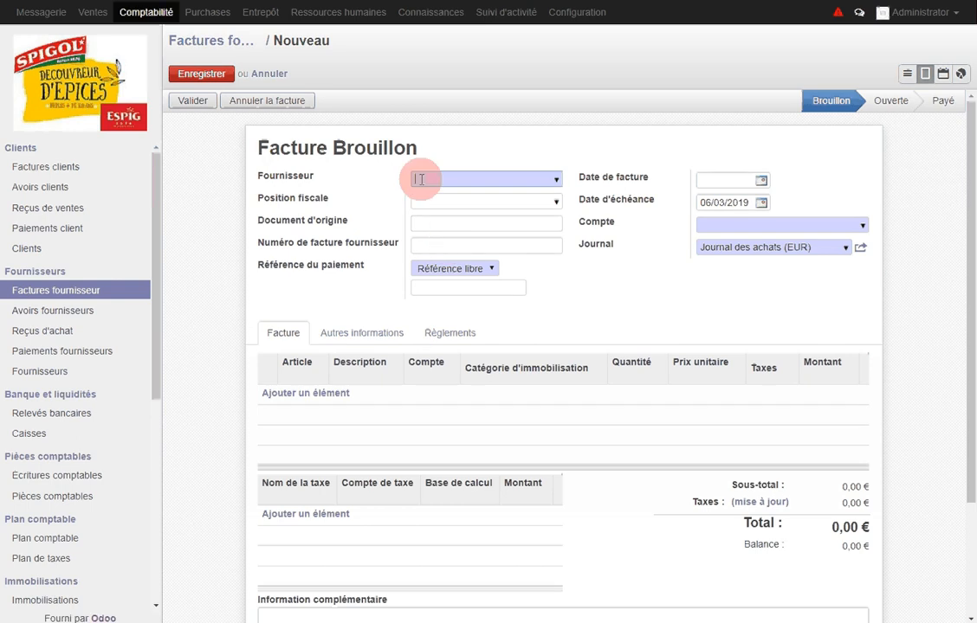
type("ex")
left_click(447, 196)
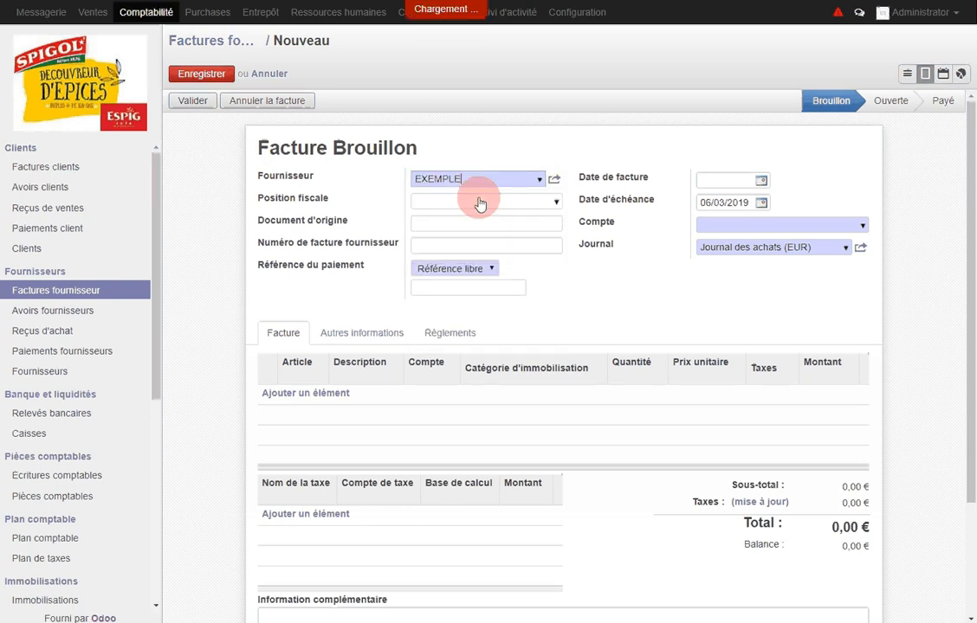
Step: Enter FA120 as the supplier's invoice number on the draft invoice
left_click(421, 247)
type("fa")
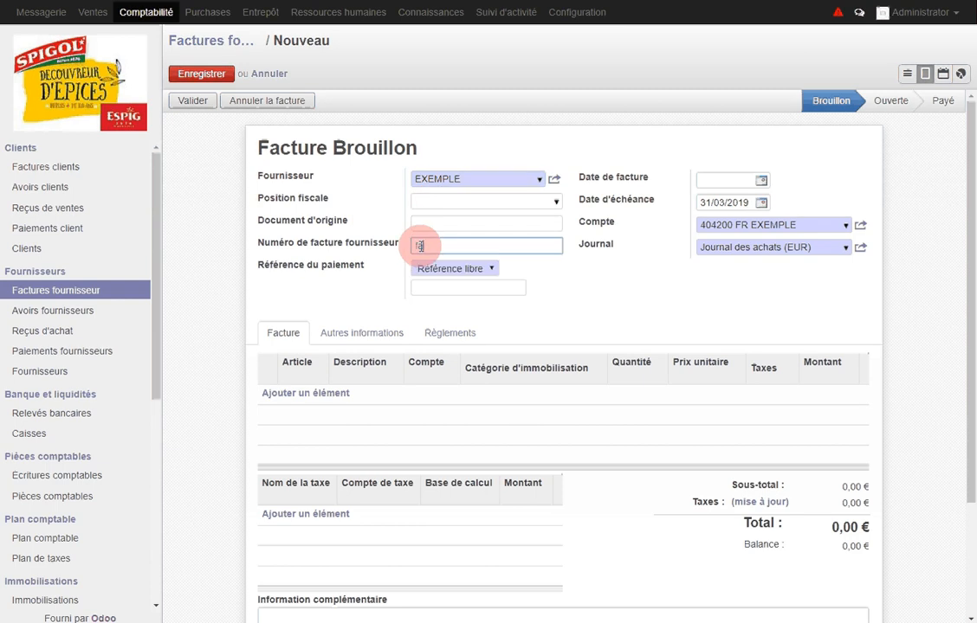
key("BackSpace")
key("BackSpace")
type("FA120")
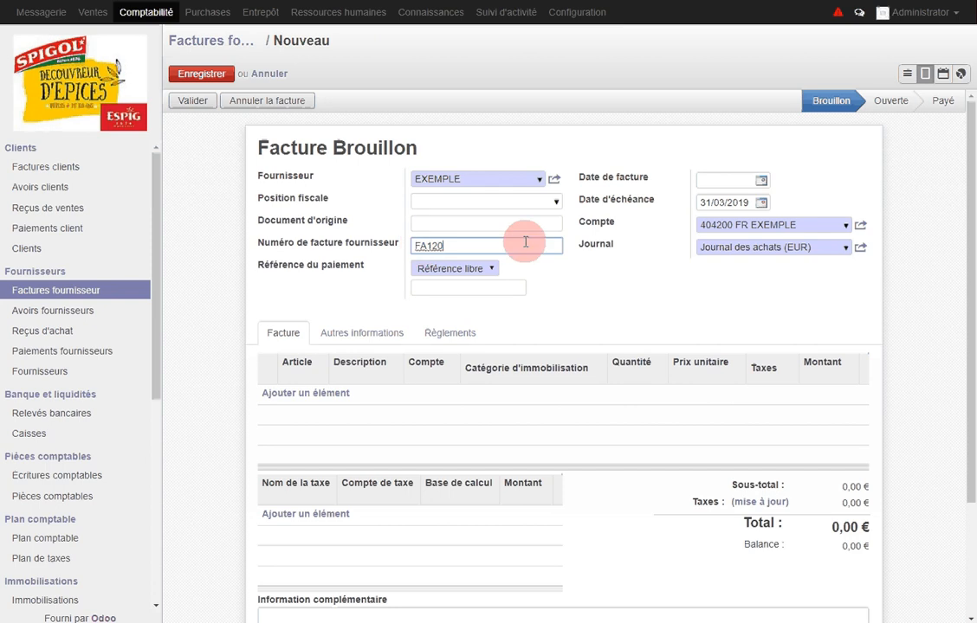
Step: Set the invoice date to 07/07/2019 and let the due date update from it
left_click(703, 181)
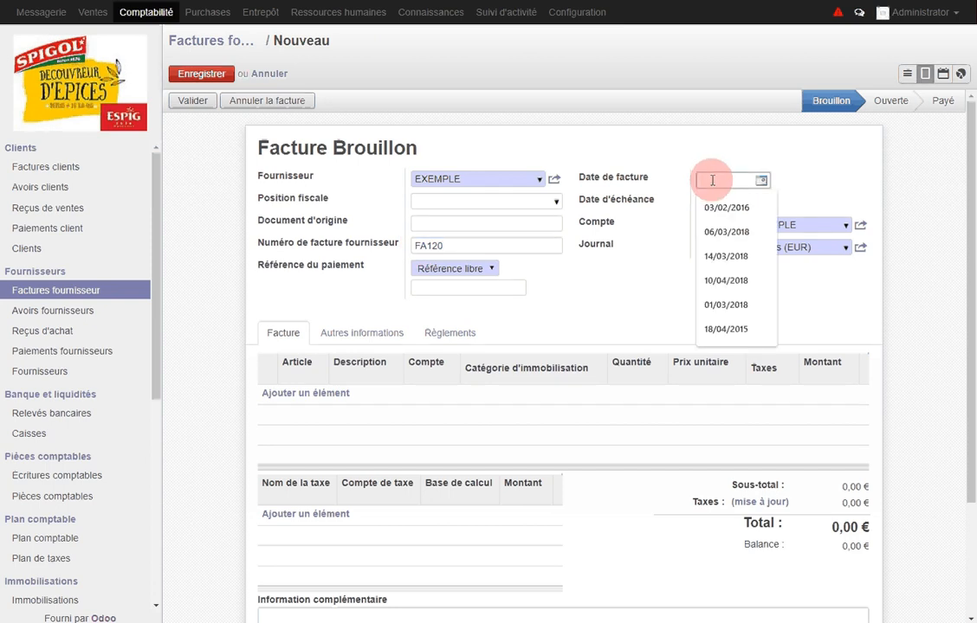
type("07/07")
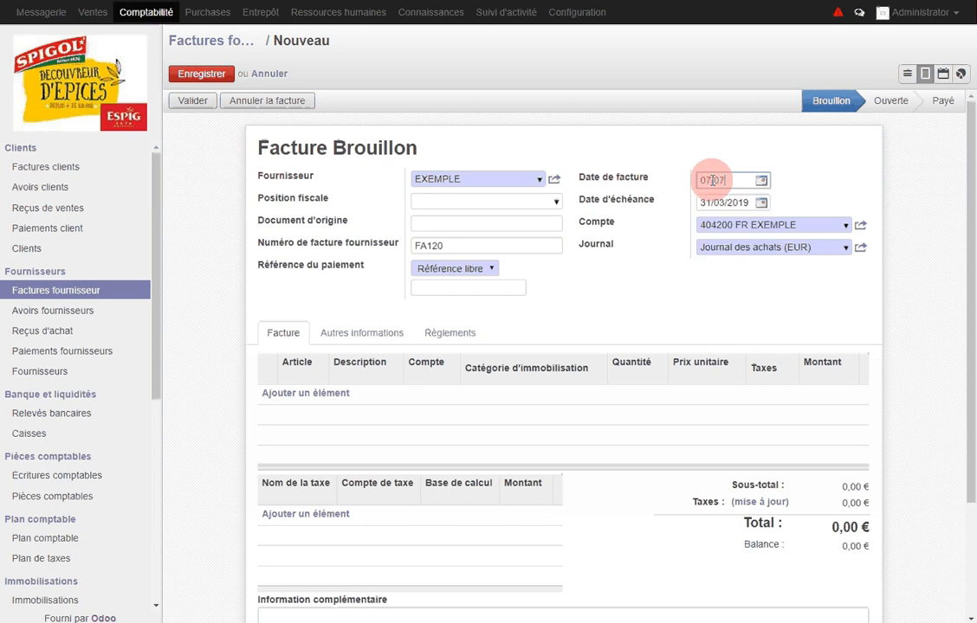
type("/2019")
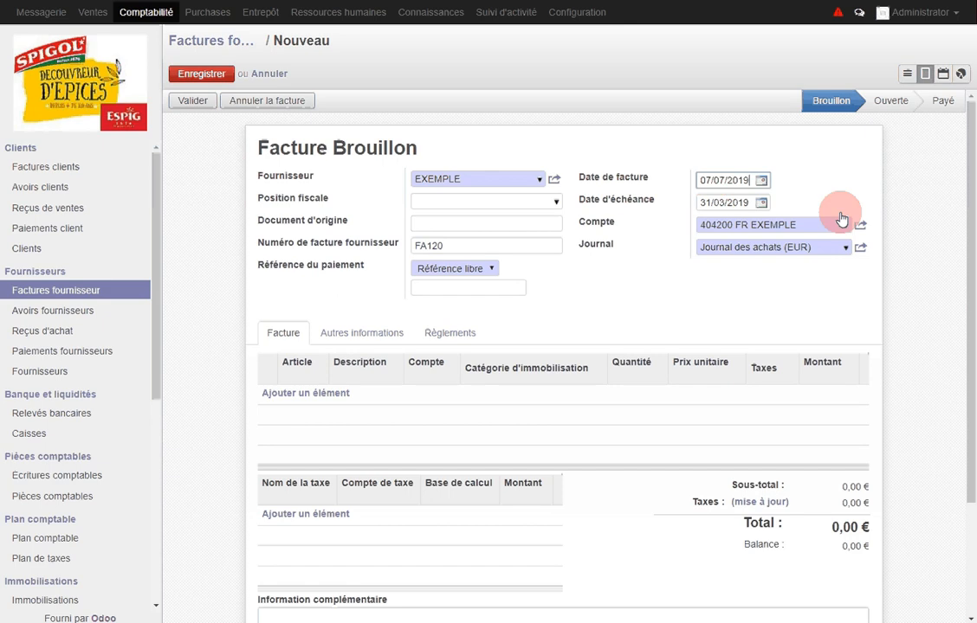
left_click(733, 202)
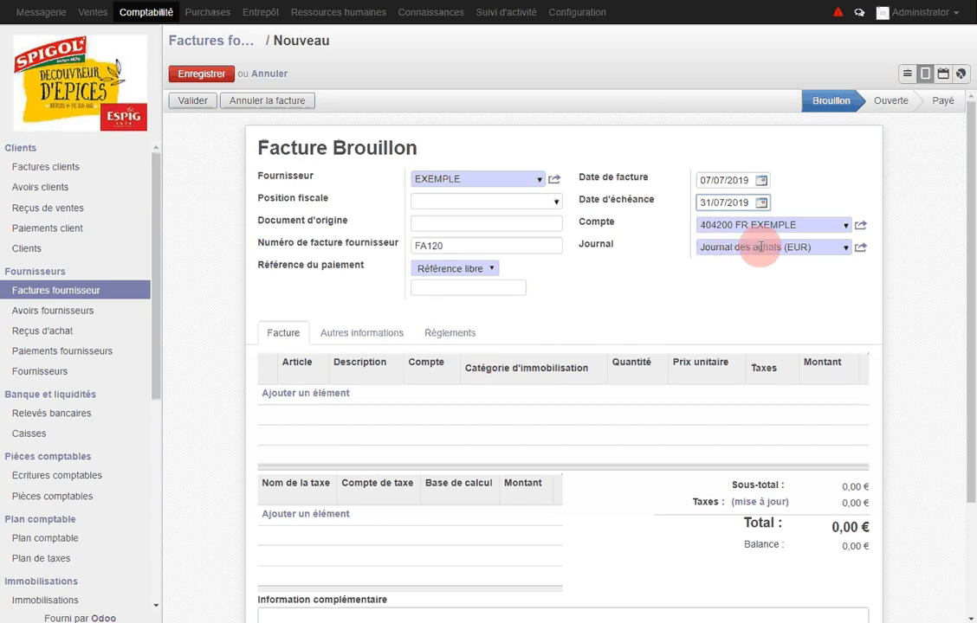
Step: Add an invoice line for the Ensacheuse article
left_click(338, 395)
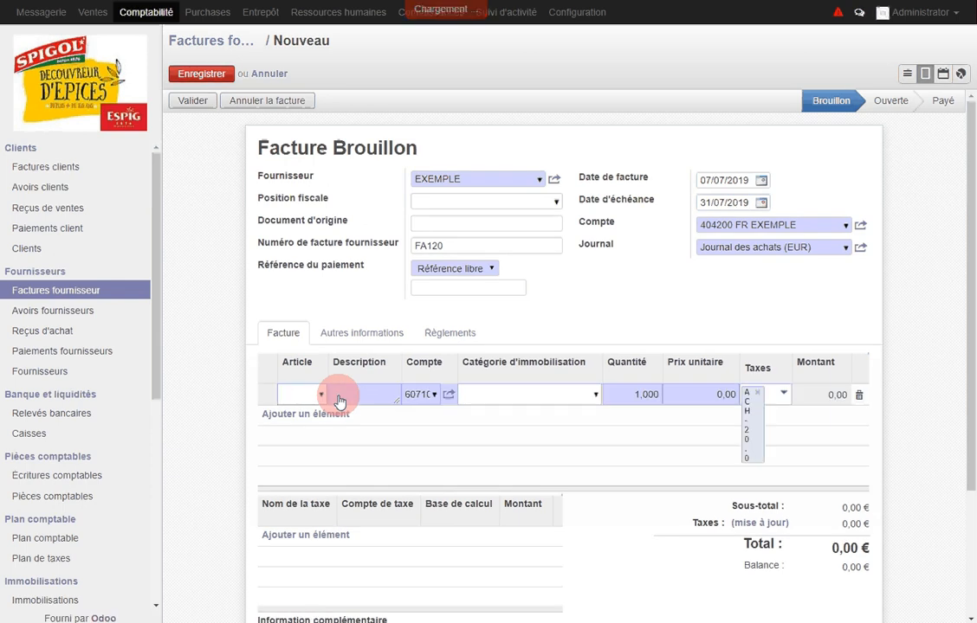
type("EN")
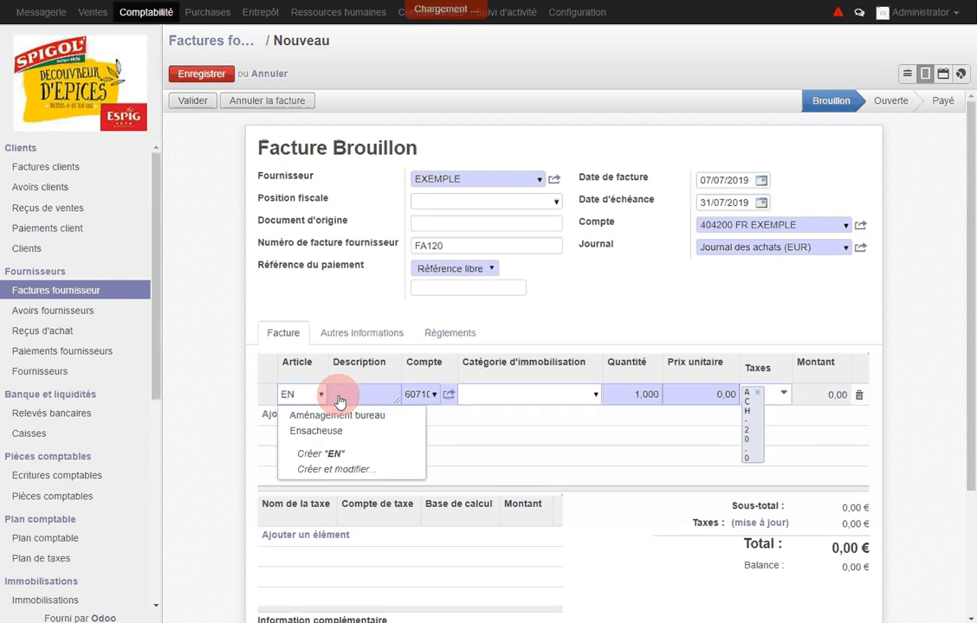
left_click(338, 431)
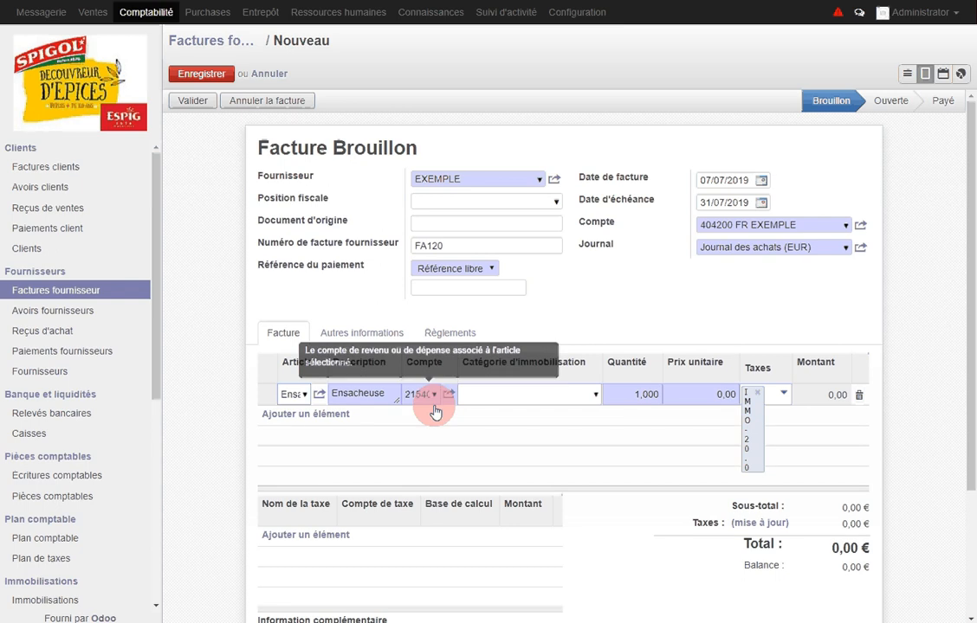
Step: Assign the asset category Matériel industriel linéaire sur 10 ans to the Ensacheuse line
left_click(597, 396)
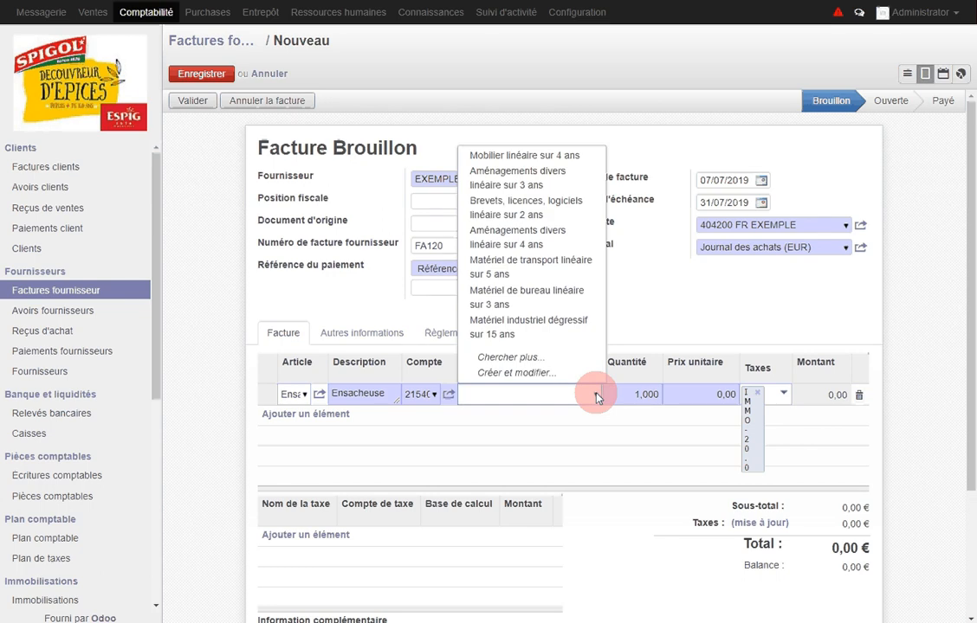
left_click(524, 358)
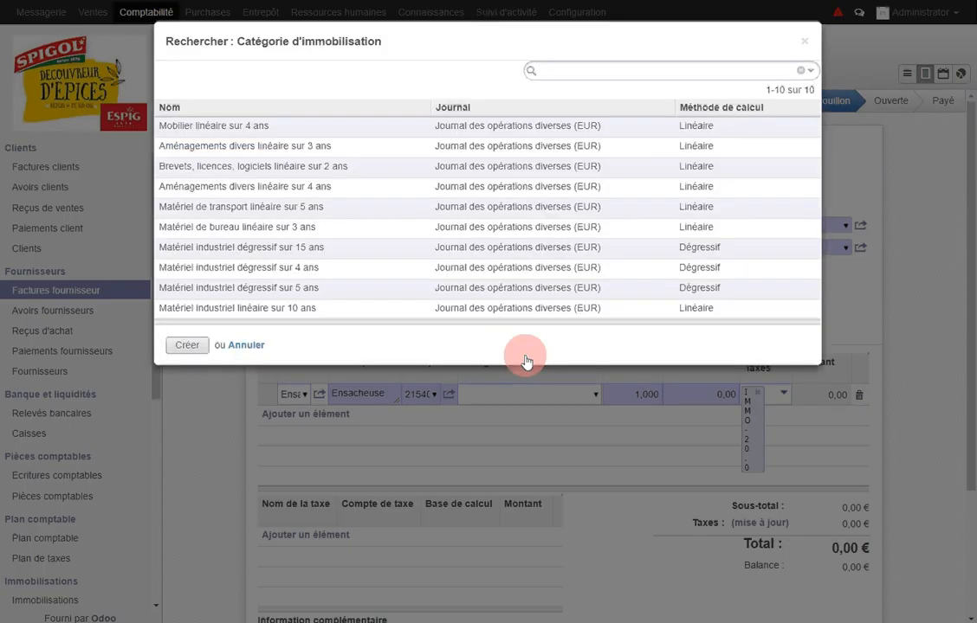
left_click(218, 309)
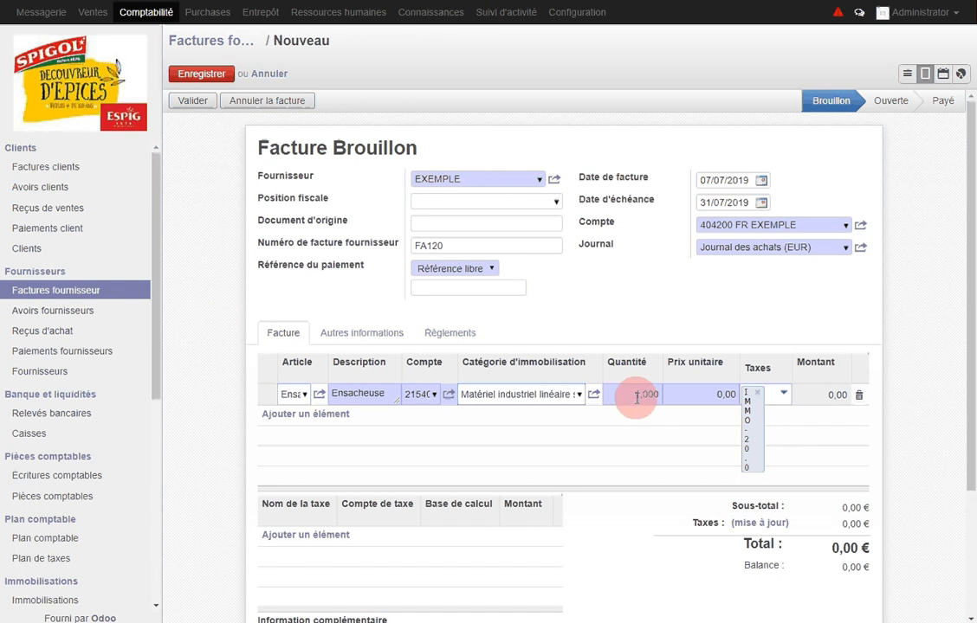
Step: Set the Ensacheuse line's unit price to 50000,00 and finish editing the line
left_click(684, 394)
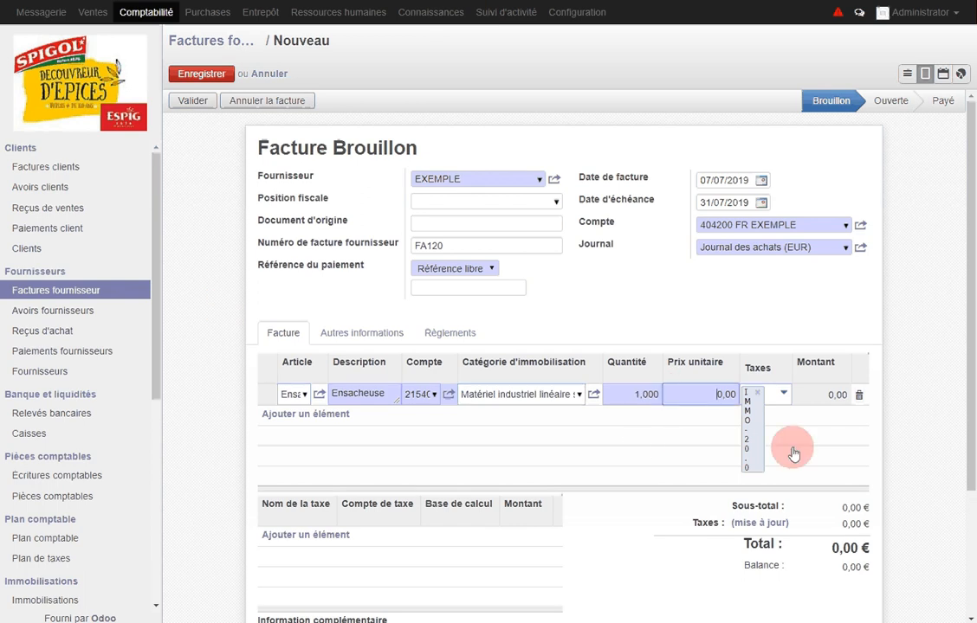
type("5")
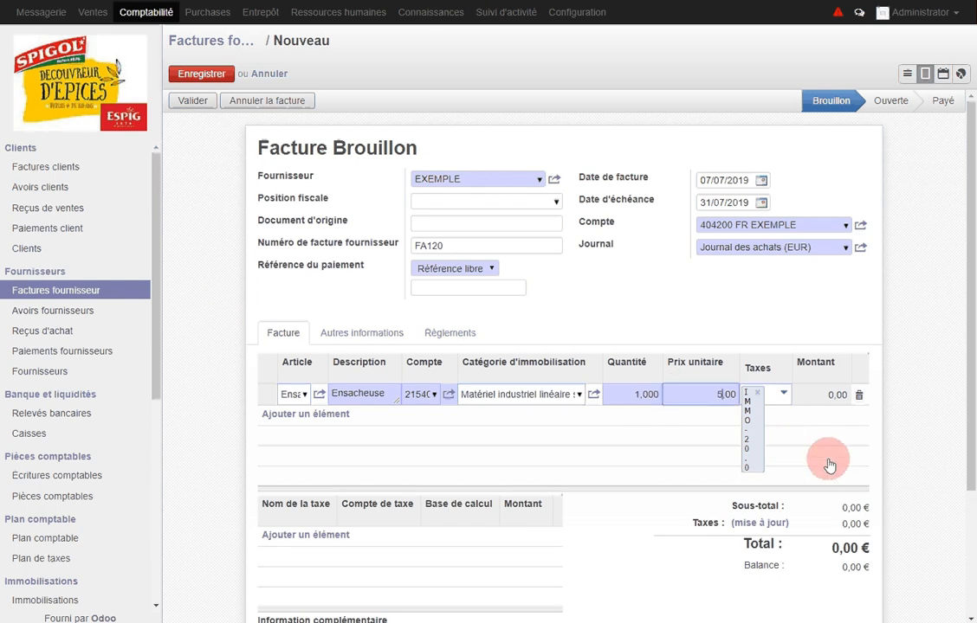
type("0000")
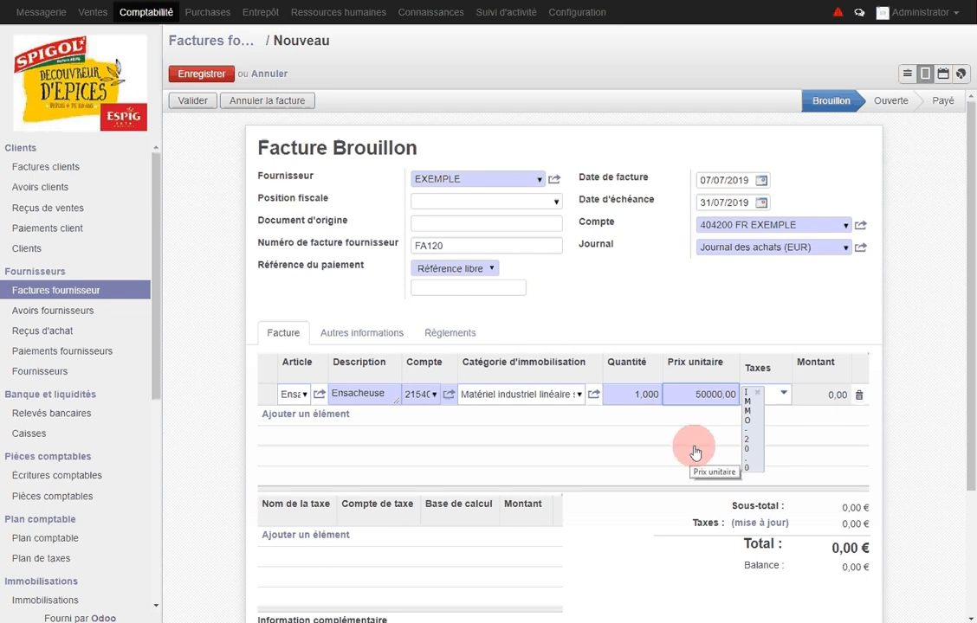
left_click(755, 395)
left_click(727, 460)
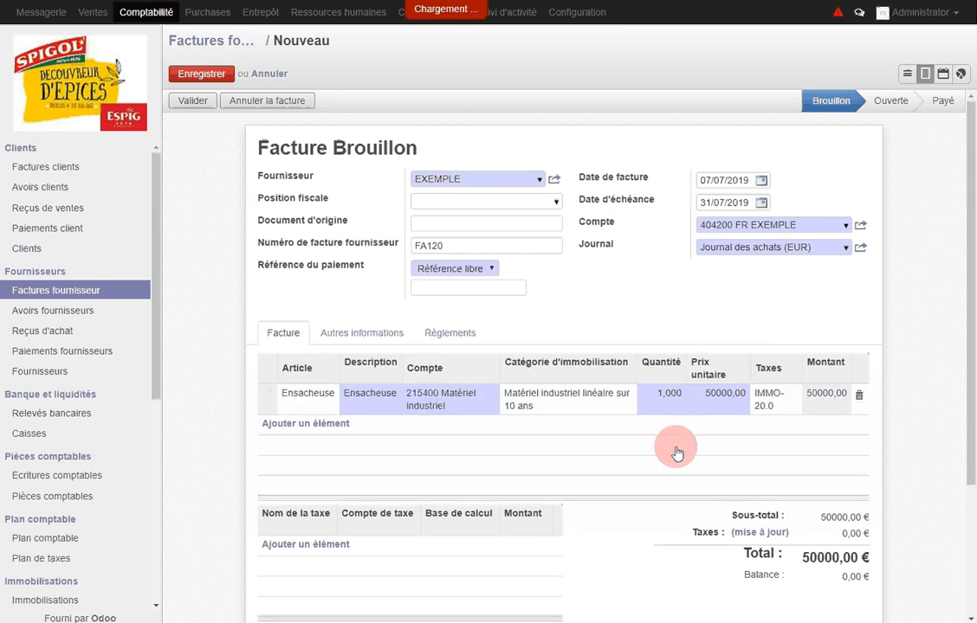
Step: Recalculate the invoice's taxes and total, and review its additional information and payments
left_click(749, 534)
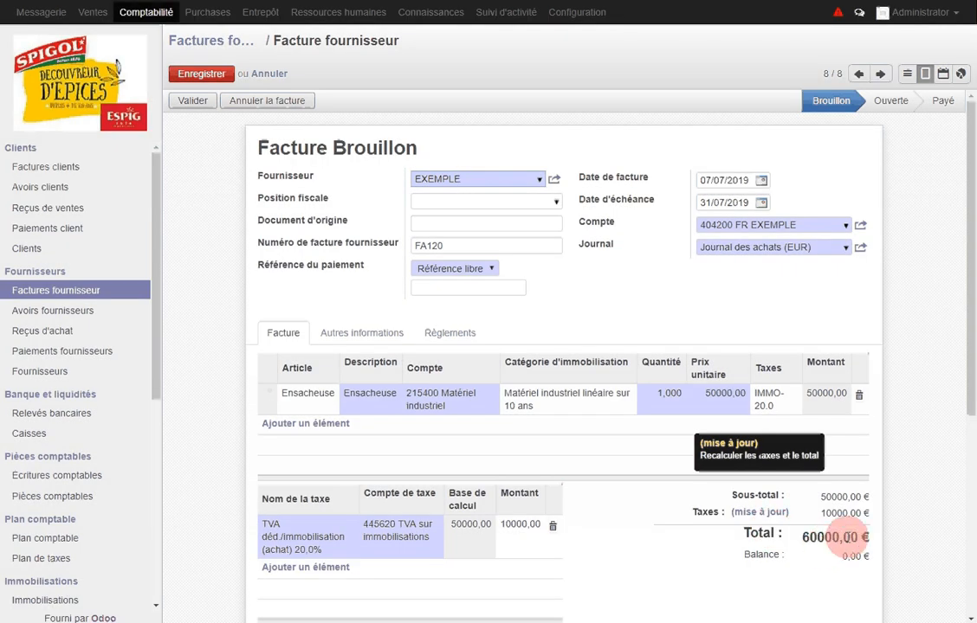
left_click(382, 342)
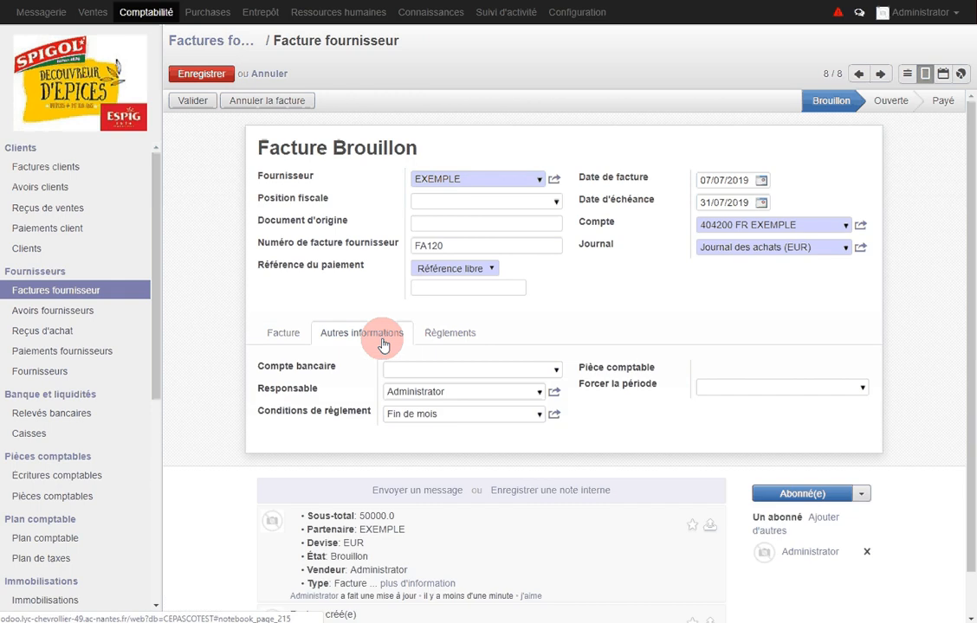
left_click(462, 338)
left_click(307, 336)
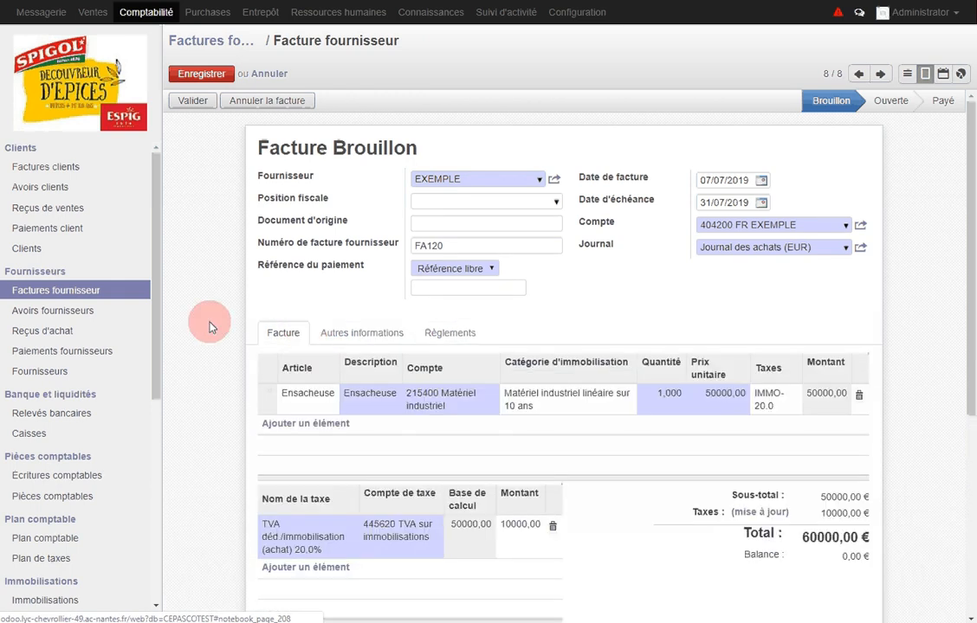
Step: Save the EXEMPLE supplier invoice and validate it
left_click(216, 77)
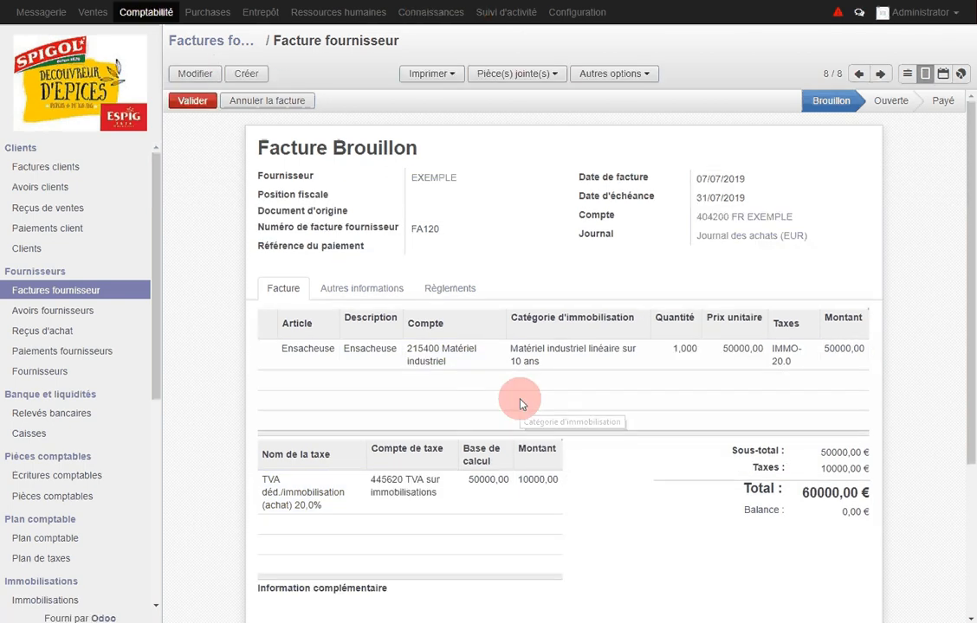
left_click(192, 101)
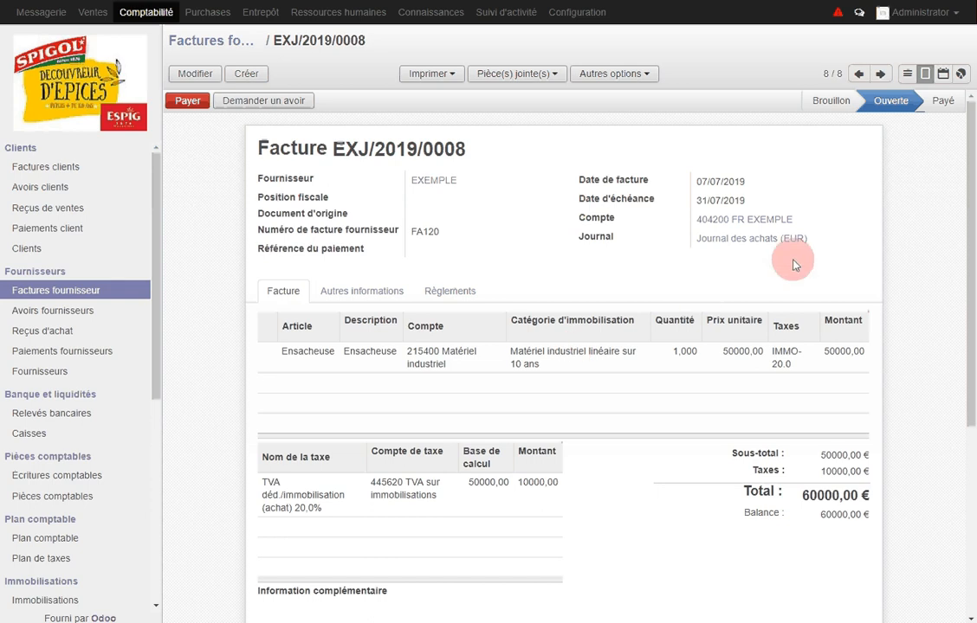
mouse_move(884, 99)
Step: Open the Ensacheuse record from the list of fixed assets and review its general depreciation settings
scroll(121, 344, "down", 3)
scroll(121, 345, "down", 2)
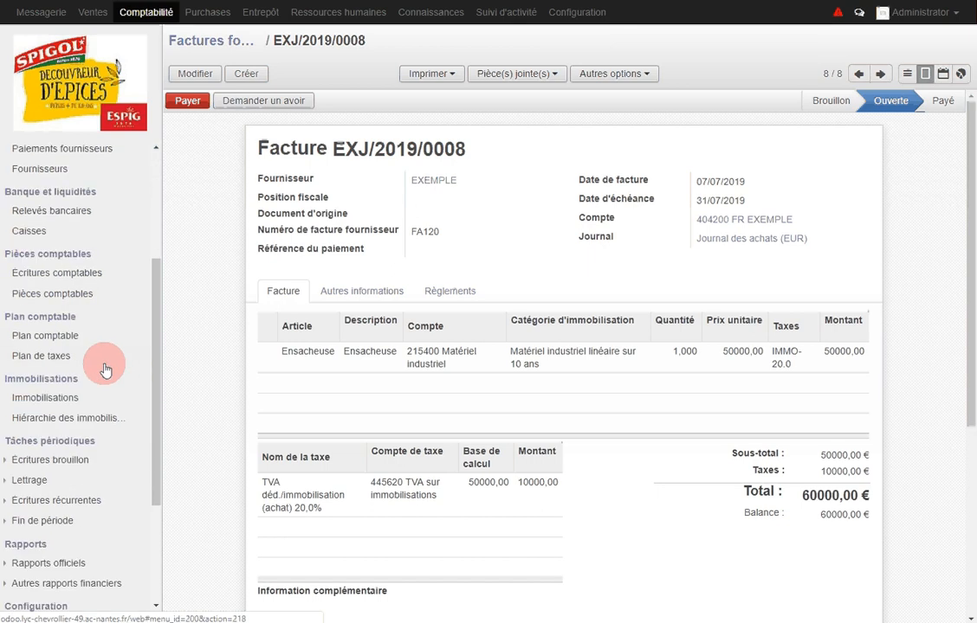
left_click(72, 400)
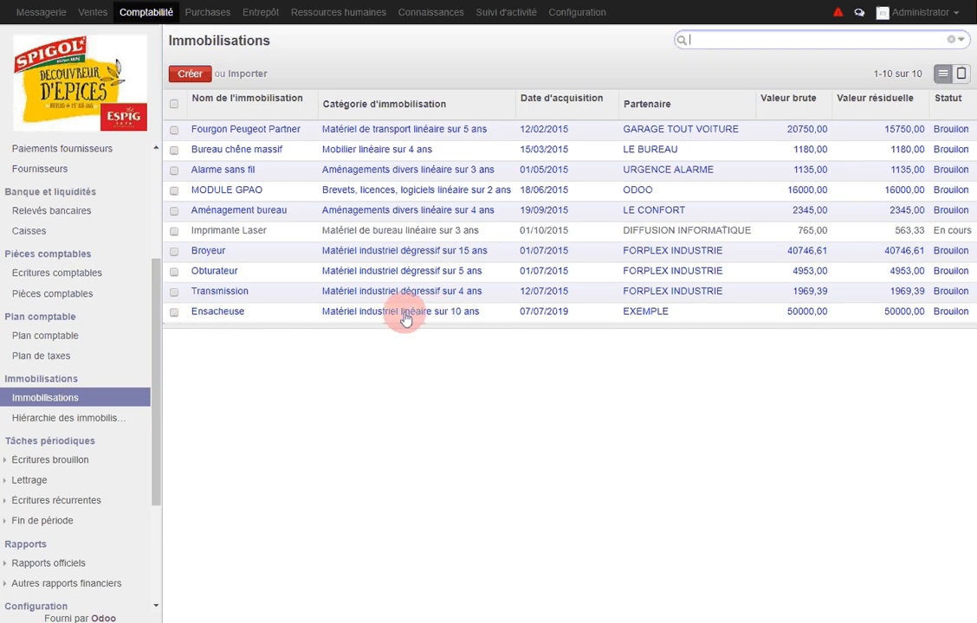
left_click(241, 320)
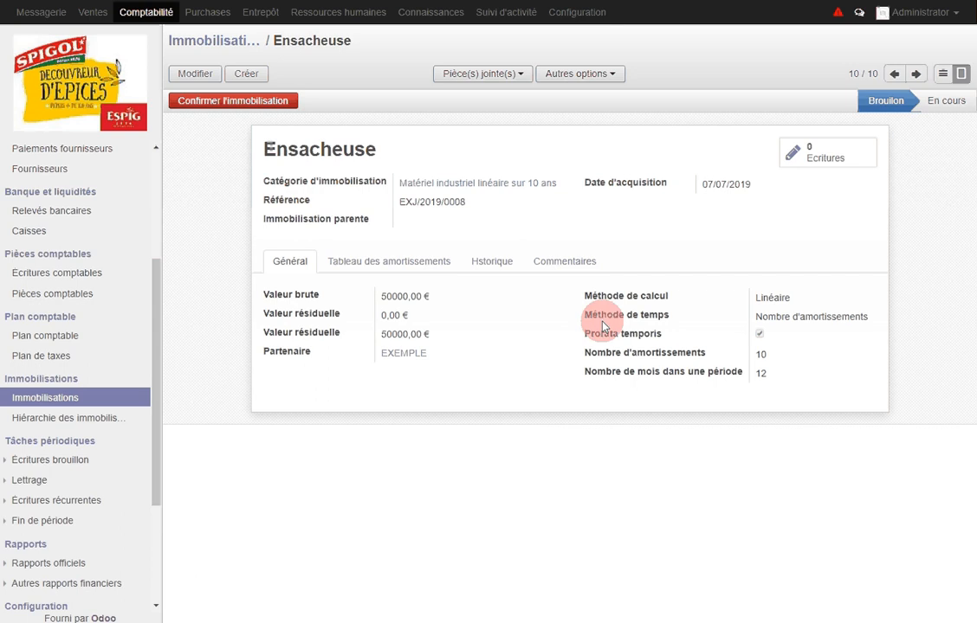
mouse_move(678, 330)
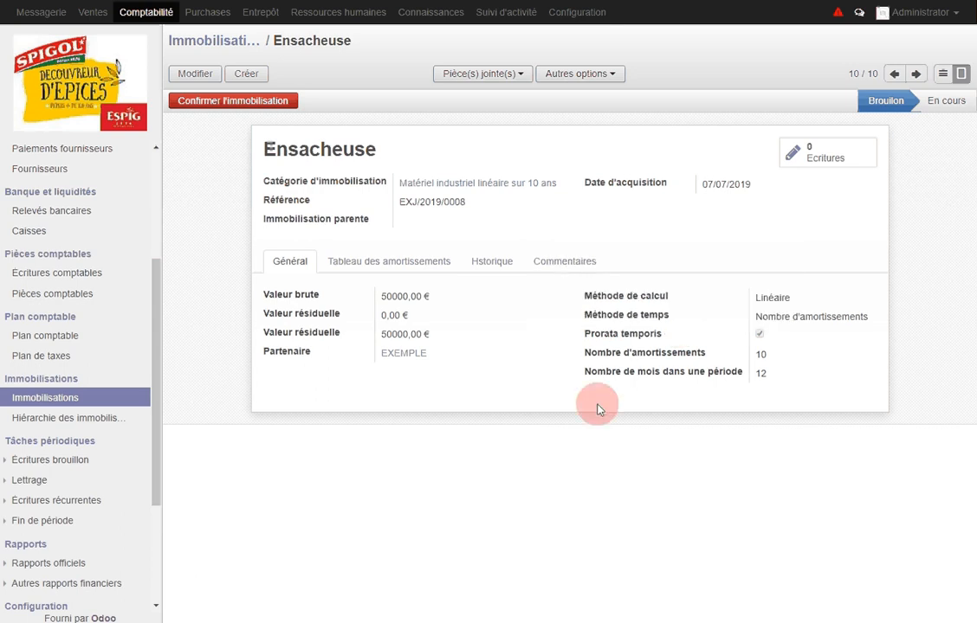